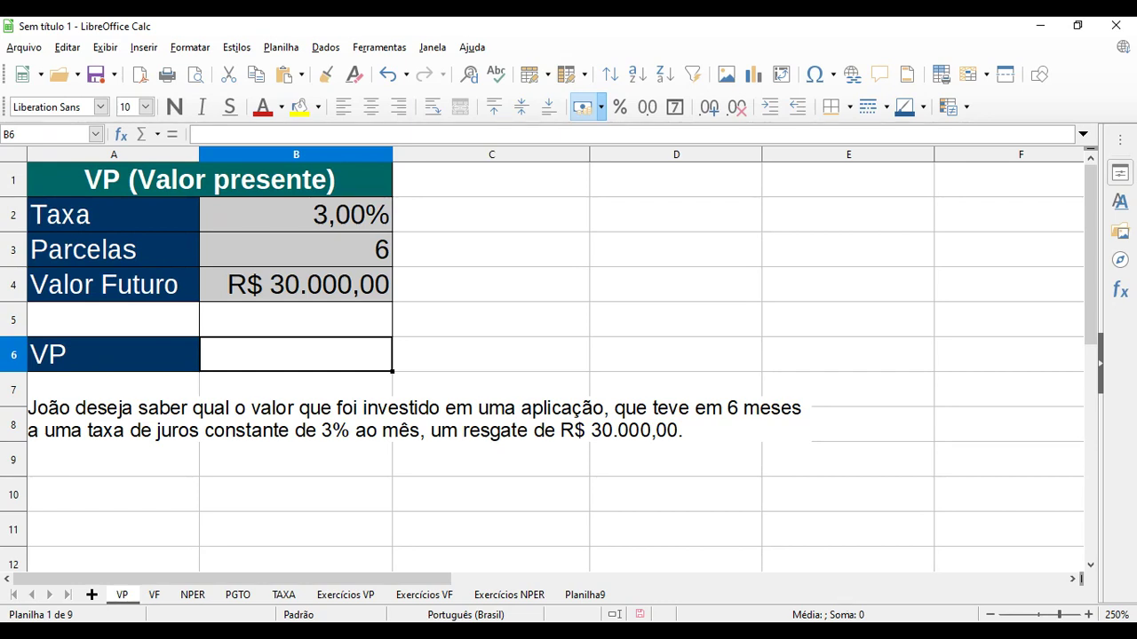
Step: Examine the investment problem text and the Taxa, Parcelas and Valor Futuro input cells on the VP sheet
{"action": "left_click", "coordinate": [168, 418]}
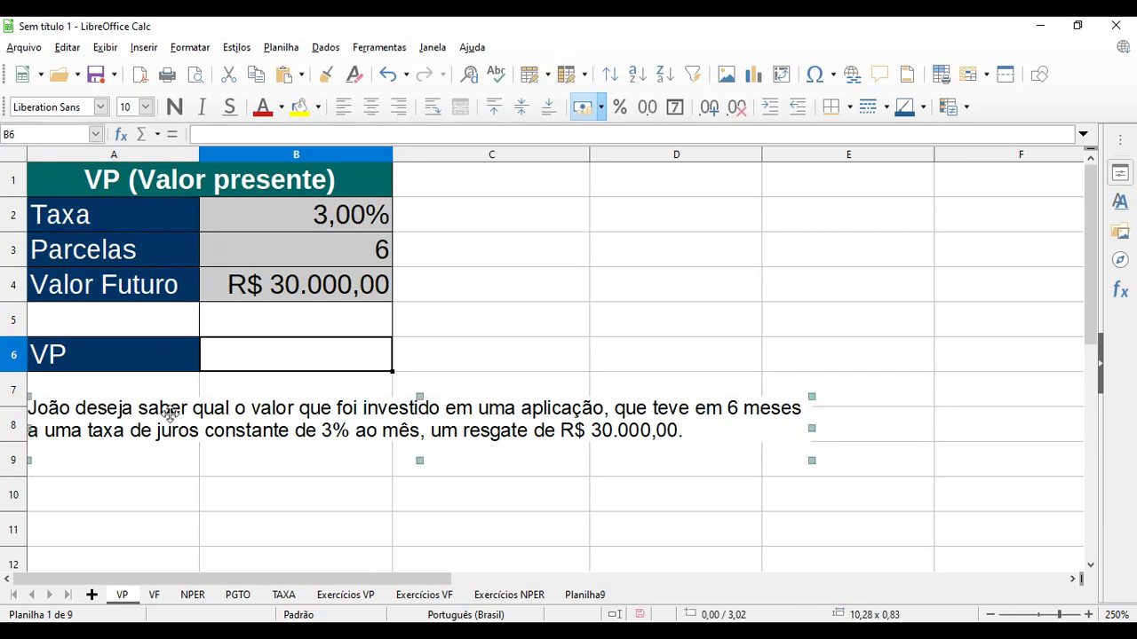
{"action": "left_click", "coordinate": [552, 499]}
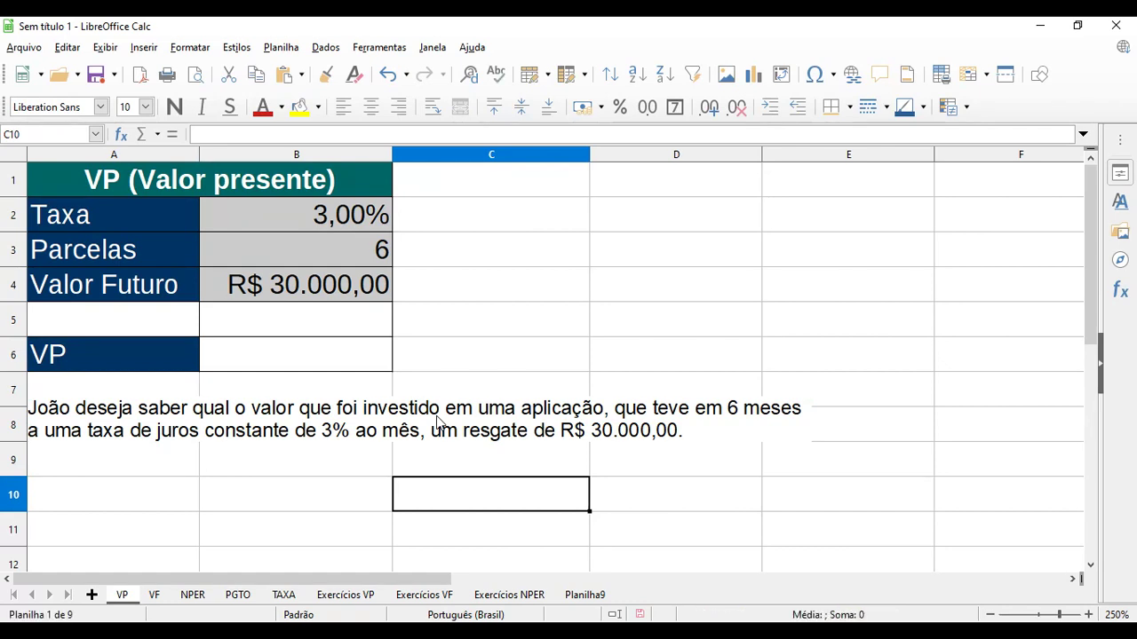
{"action": "left_click", "coordinate": [437, 421]}
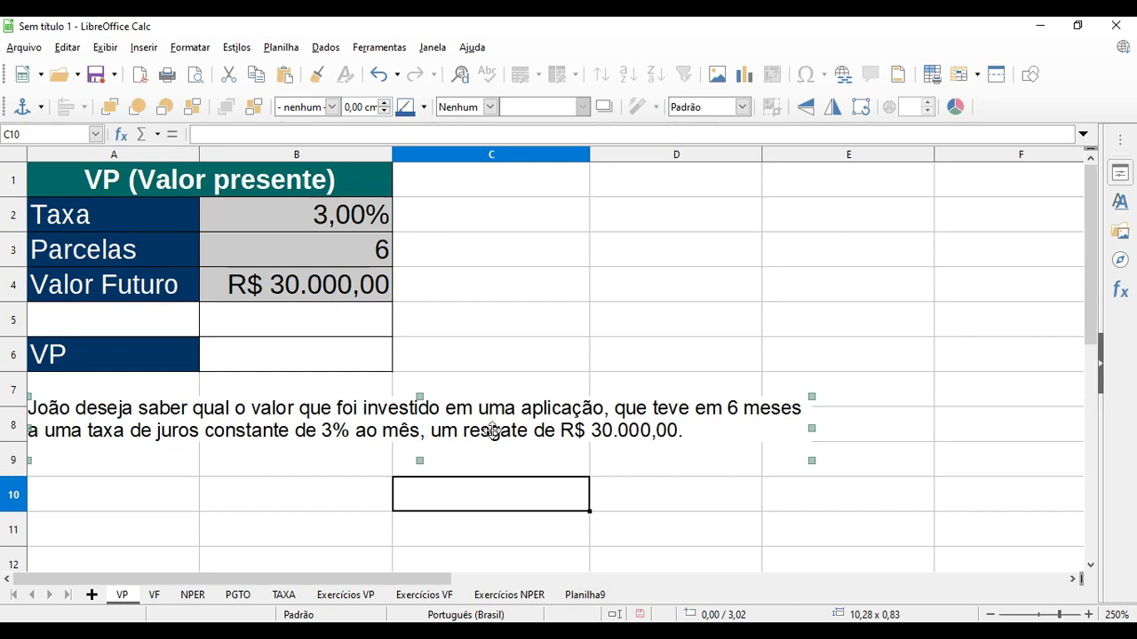
{"action": "left_click", "coordinate": [306, 364]}
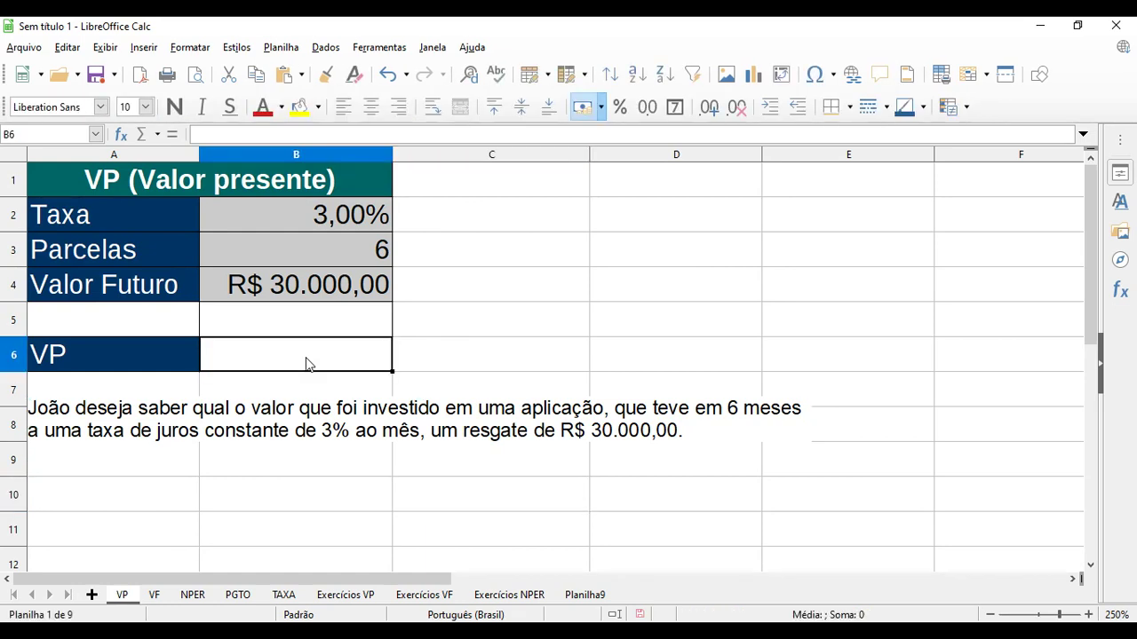
{"action": "left_click", "coordinate": [321, 251]}
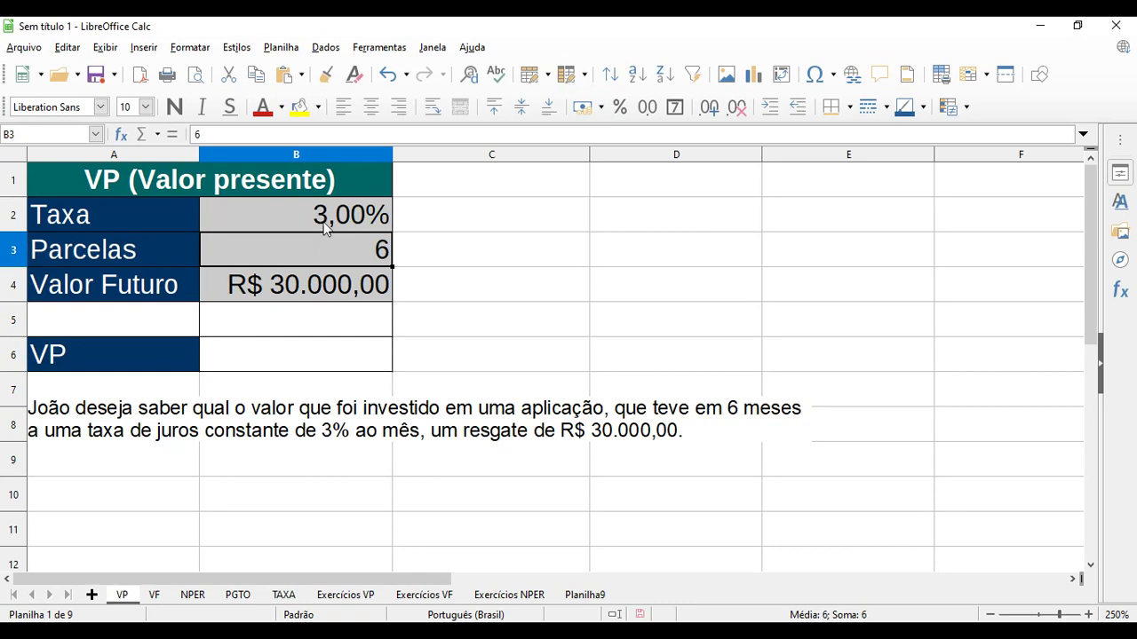
{"action": "left_click", "coordinate": [326, 223]}
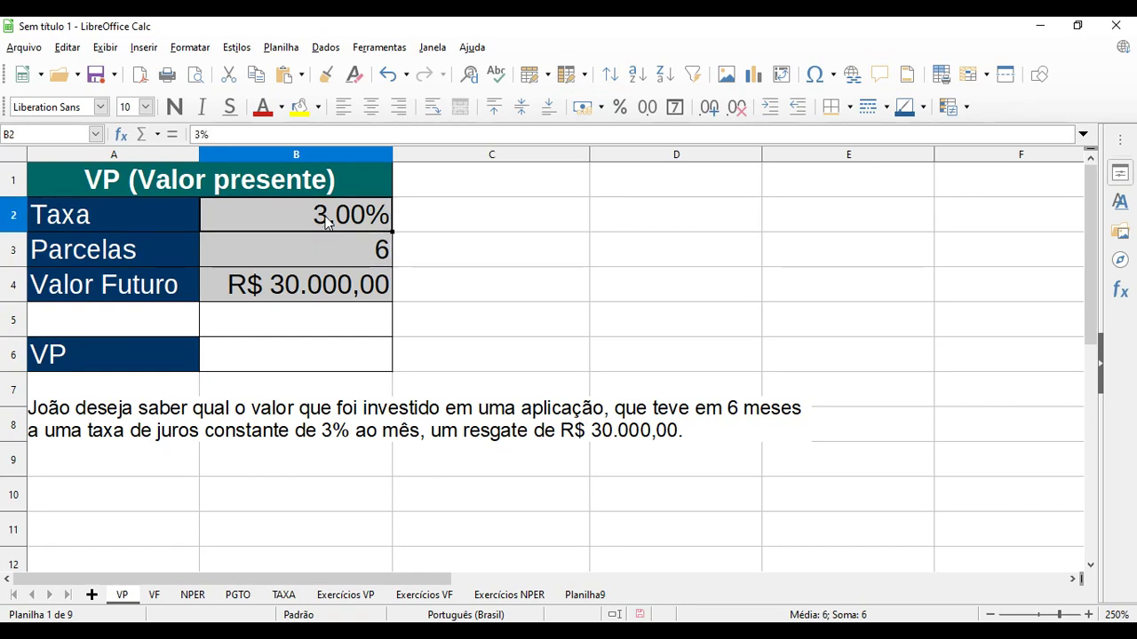
{"action": "left_click", "coordinate": [324, 296]}
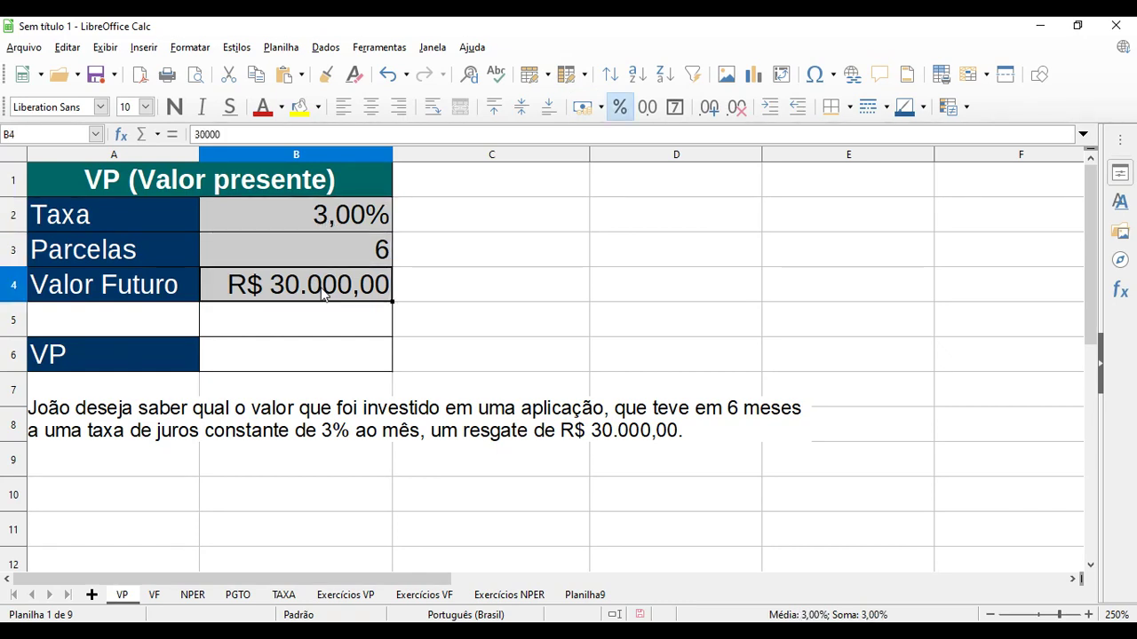
Step: Start the function wizard for cell B6 and limit the function list to the Financeiras category
{"action": "left_click", "coordinate": [290, 364]}
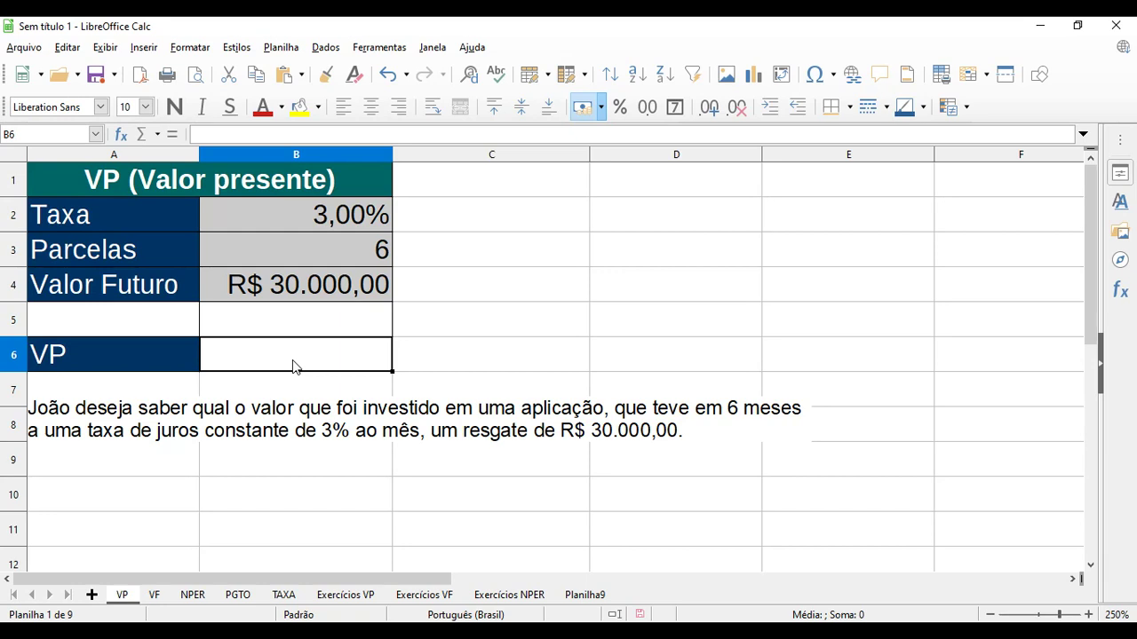
{"action": "left_click", "coordinate": [122, 135]}
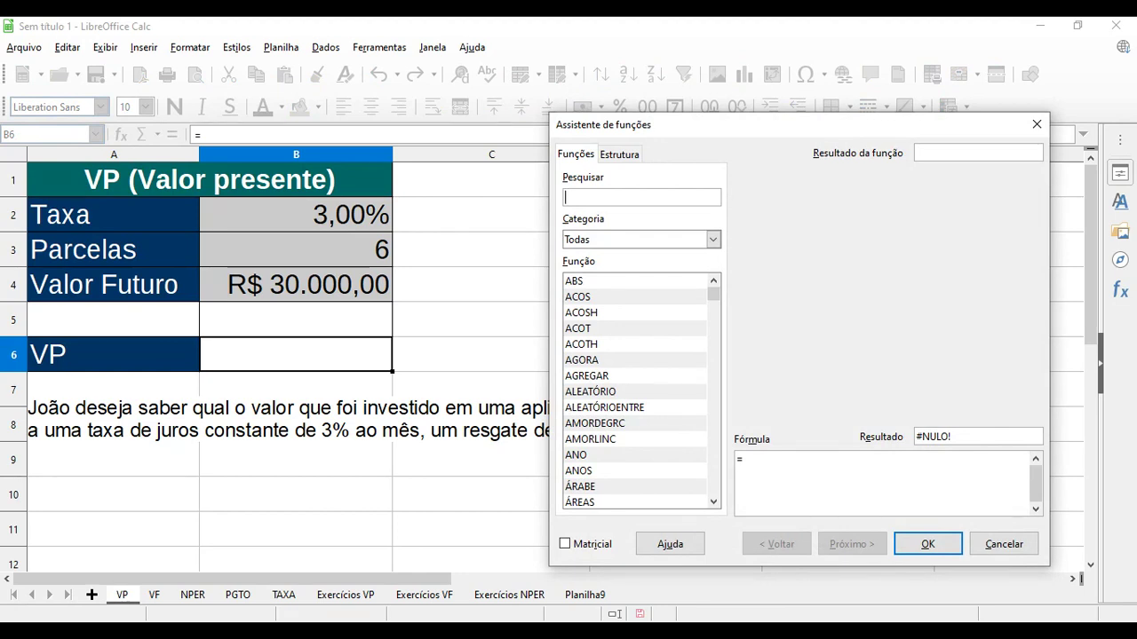
{"action": "left_click", "coordinate": [713, 239]}
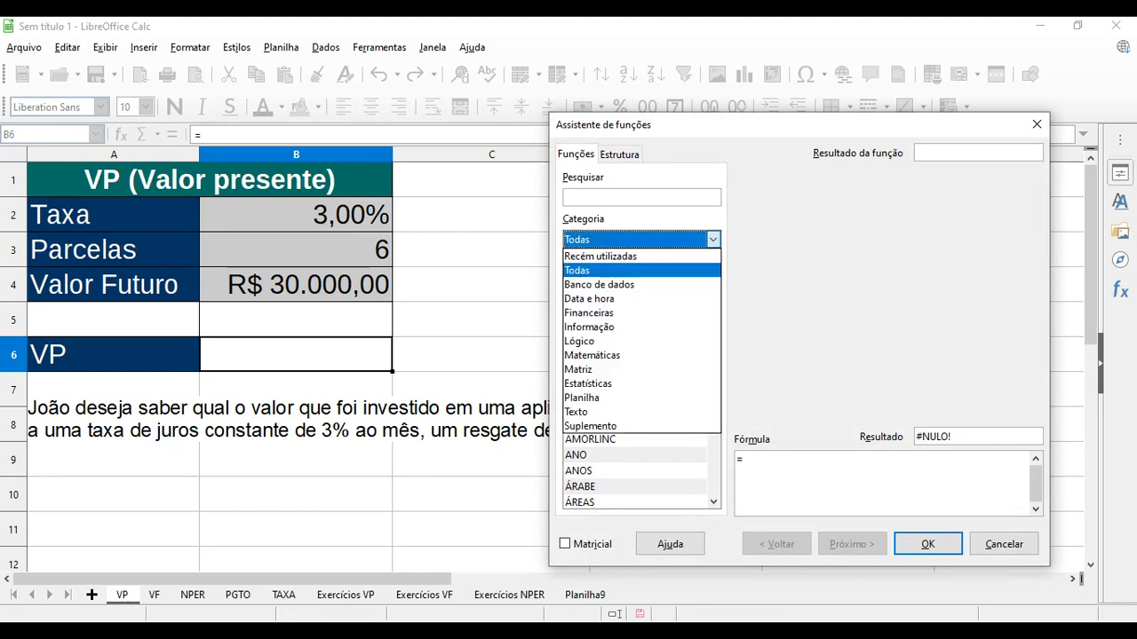
{"action": "key", "text": "Down"}
{"action": "key", "text": "Down"}
{"action": "key", "text": "Down"}
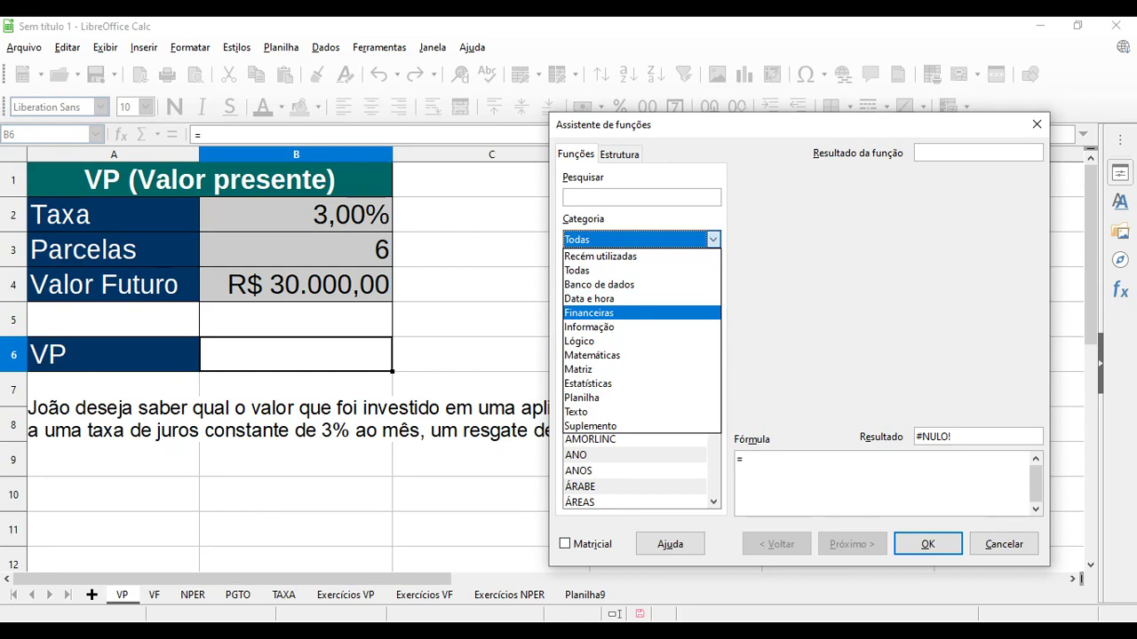
{"action": "key", "text": "Return"}
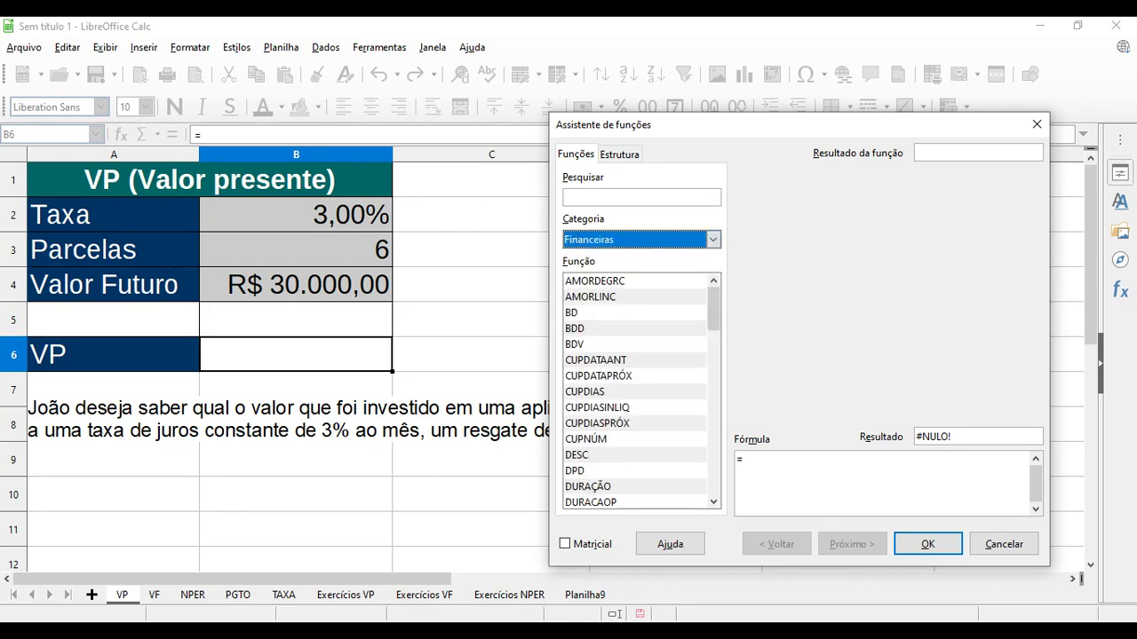
Step: Choose the VP function and bring up its argument fields, keeping the wizard clear of the input cells
{"action": "left_click_drag", "start_coordinate": [744, 125], "coordinate": [612, 68]}
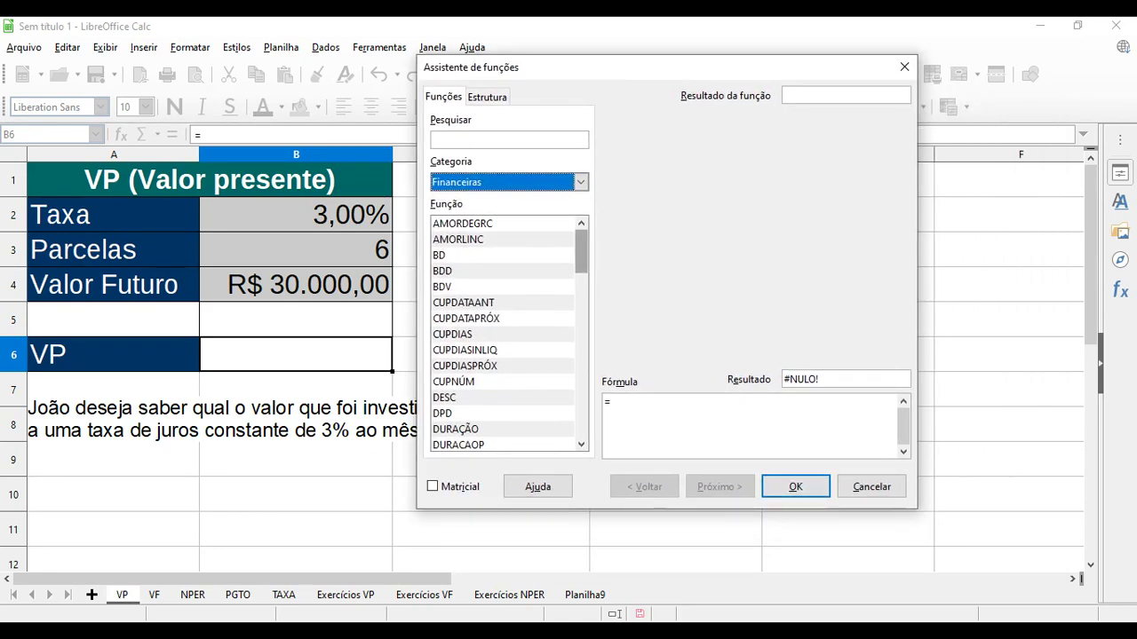
{"action": "left_click_drag", "start_coordinate": [580, 252], "coordinate": [581, 419]}
{"action": "left_click", "coordinate": [453, 381]}
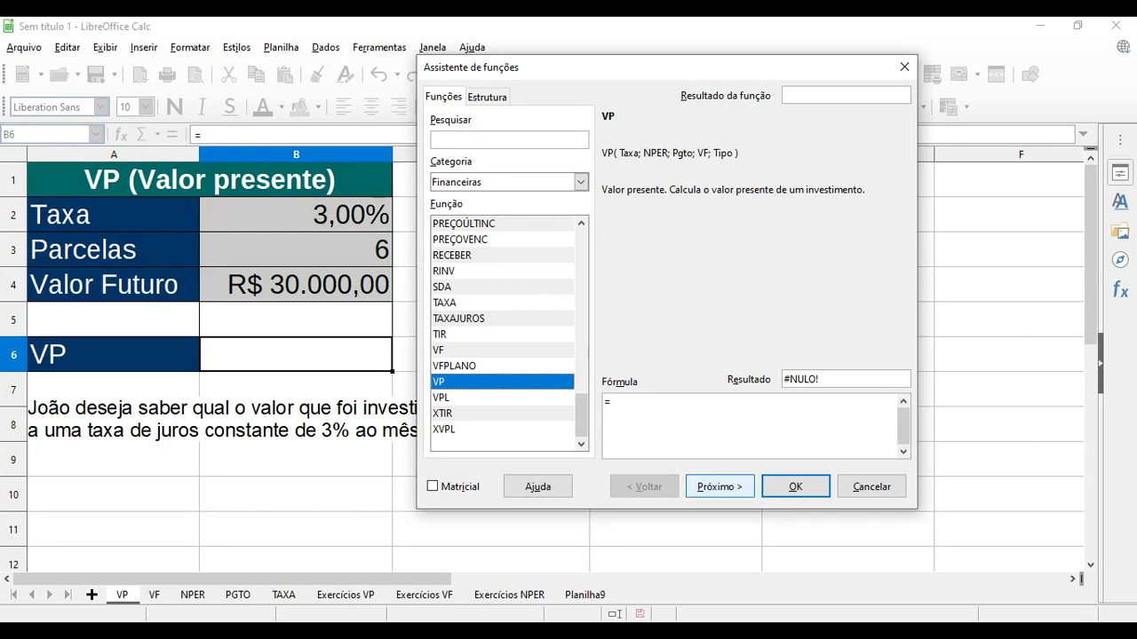
{"action": "left_click", "coordinate": [720, 487]}
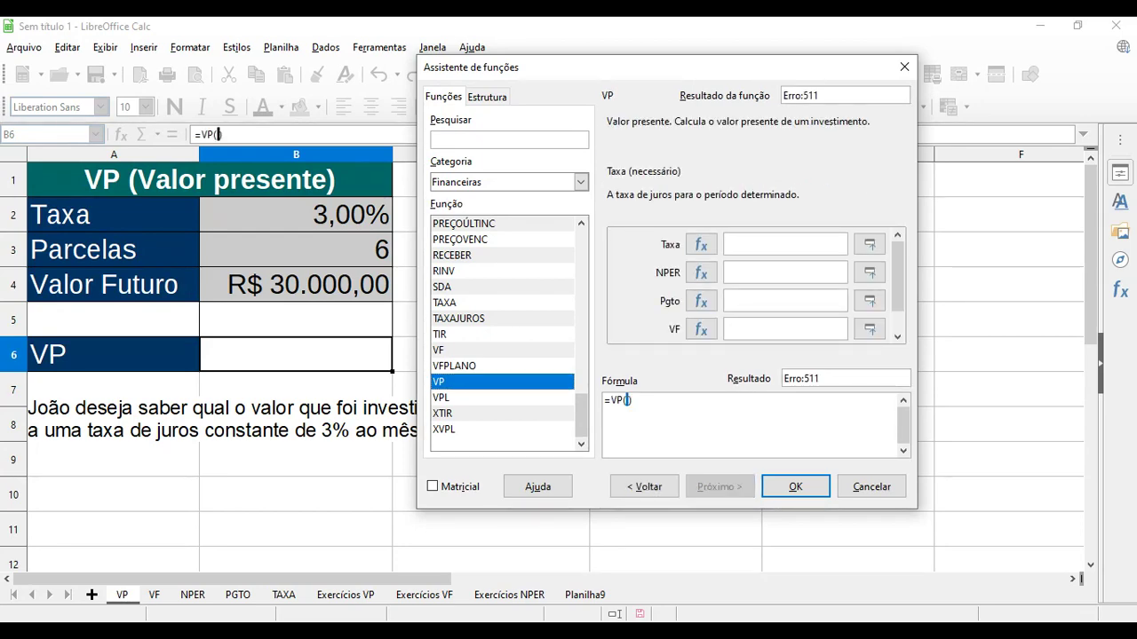
{"action": "left_click_drag", "start_coordinate": [605, 66], "coordinate": [595, 95]}
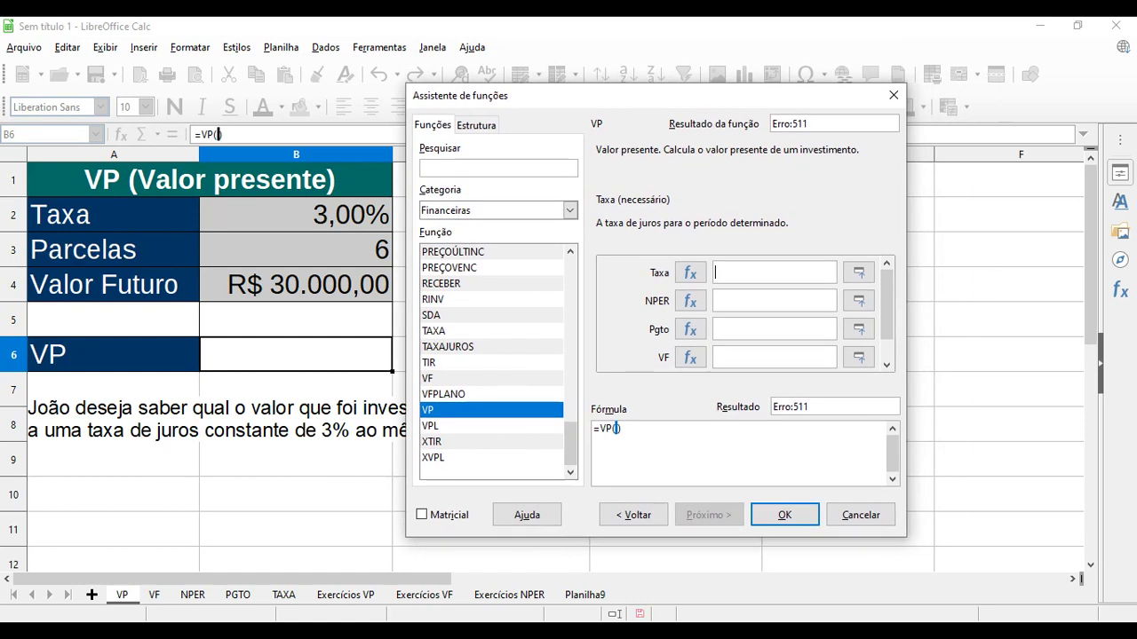
Step: Set the Taxa argument of the VP function to cell B2
{"action": "left_click", "coordinate": [766, 301]}
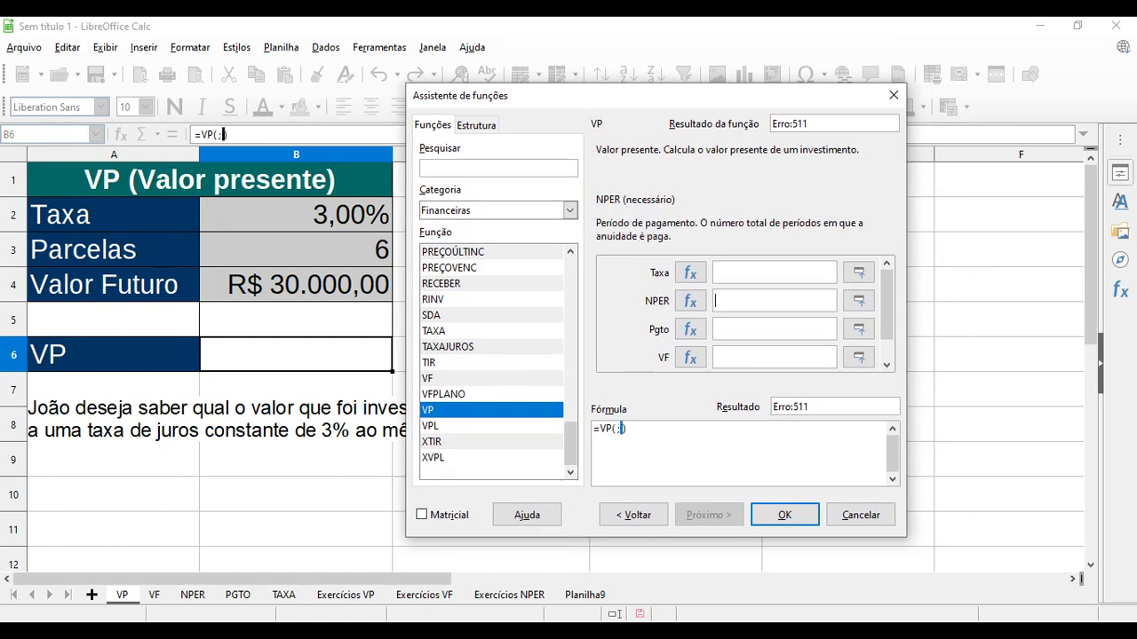
{"action": "left_click", "coordinate": [766, 330]}
{"action": "left_click", "coordinate": [768, 273]}
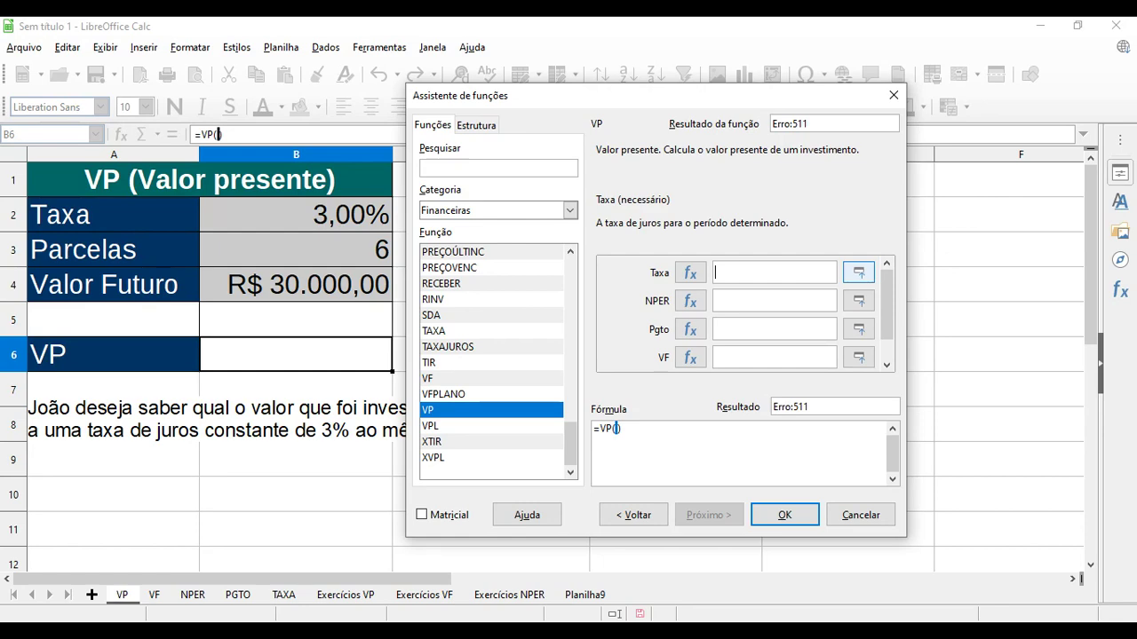
{"action": "left_click", "coordinate": [858, 271]}
{"action": "left_click", "coordinate": [355, 227]}
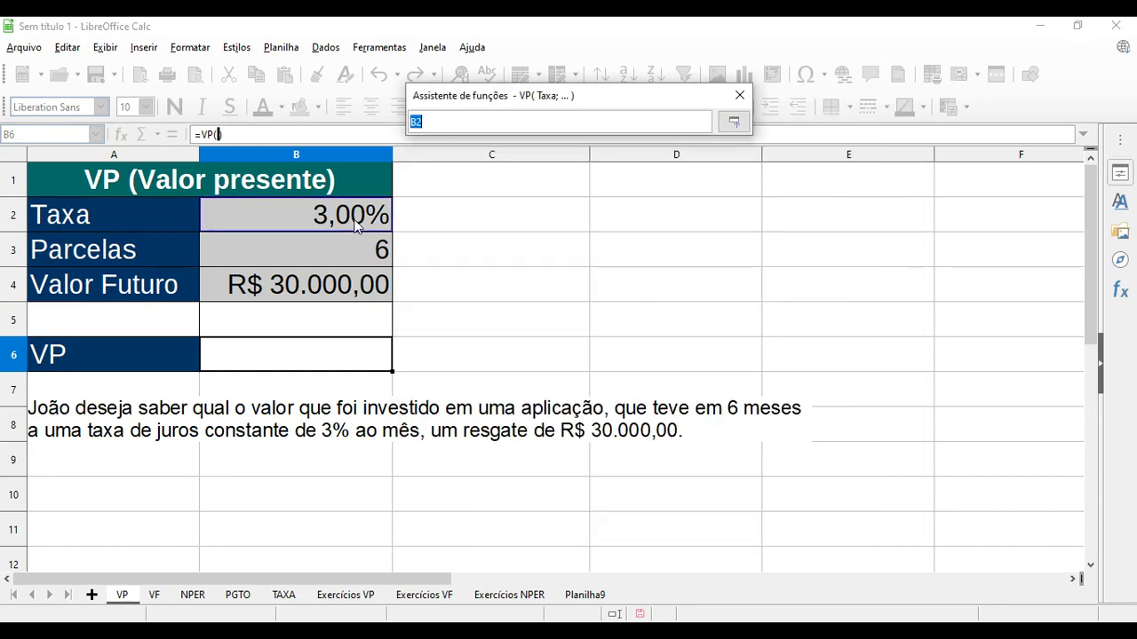
{"action": "left_click", "coordinate": [734, 121]}
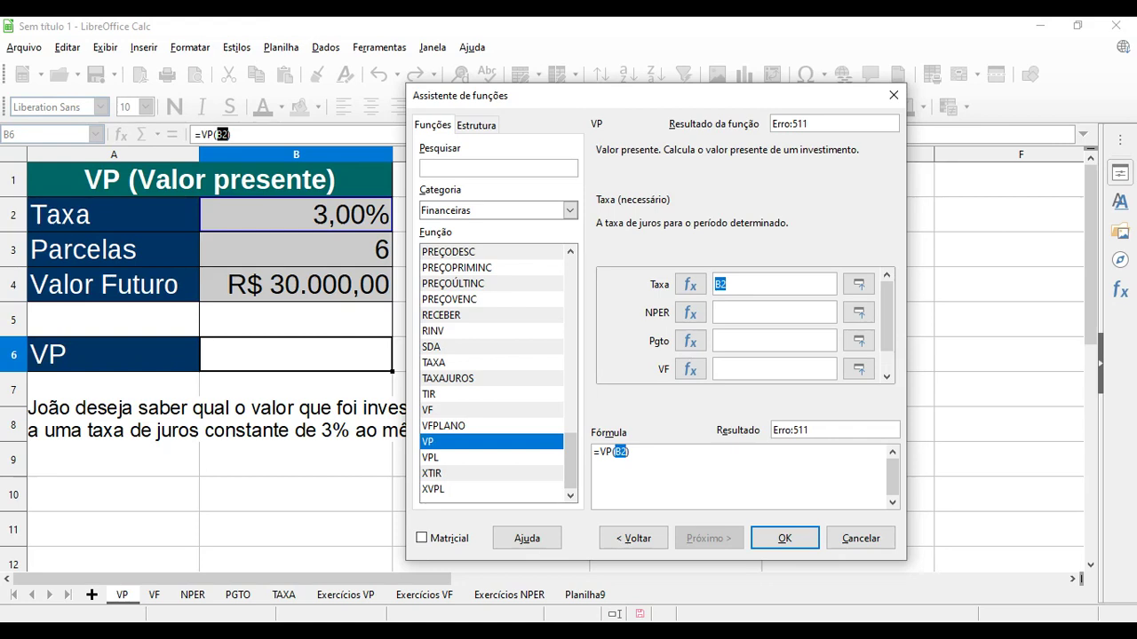
Step: Set the NPER argument of the VP function to the Parcelas cell B3
{"action": "key", "text": "Tab"}
{"action": "left_click", "coordinate": [773, 313]}
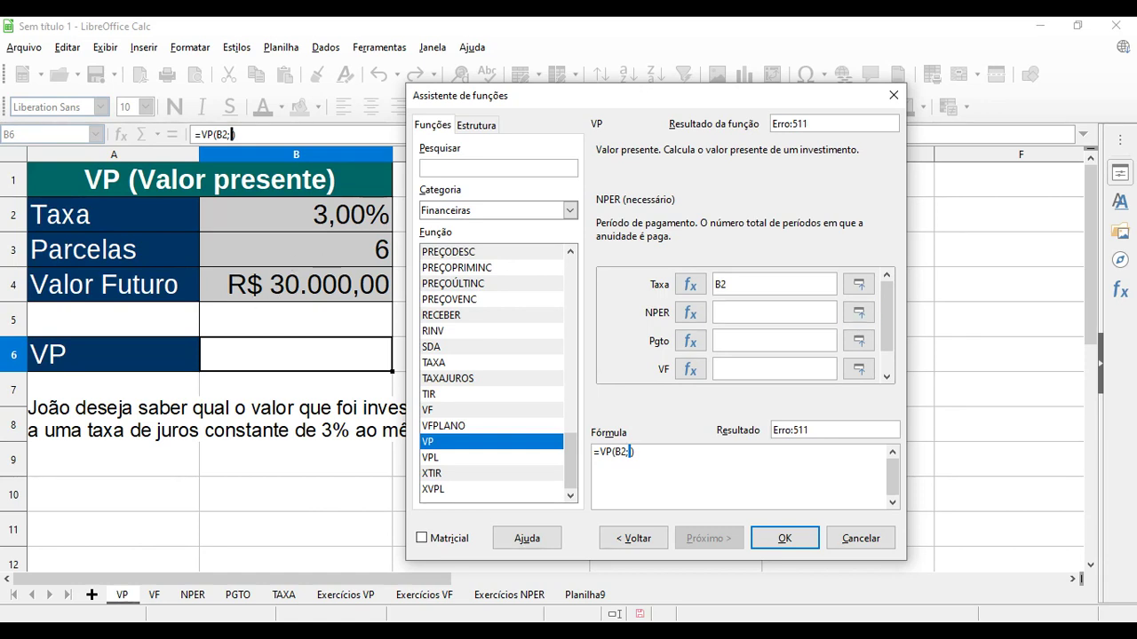
{"action": "left_click", "coordinate": [318, 248]}
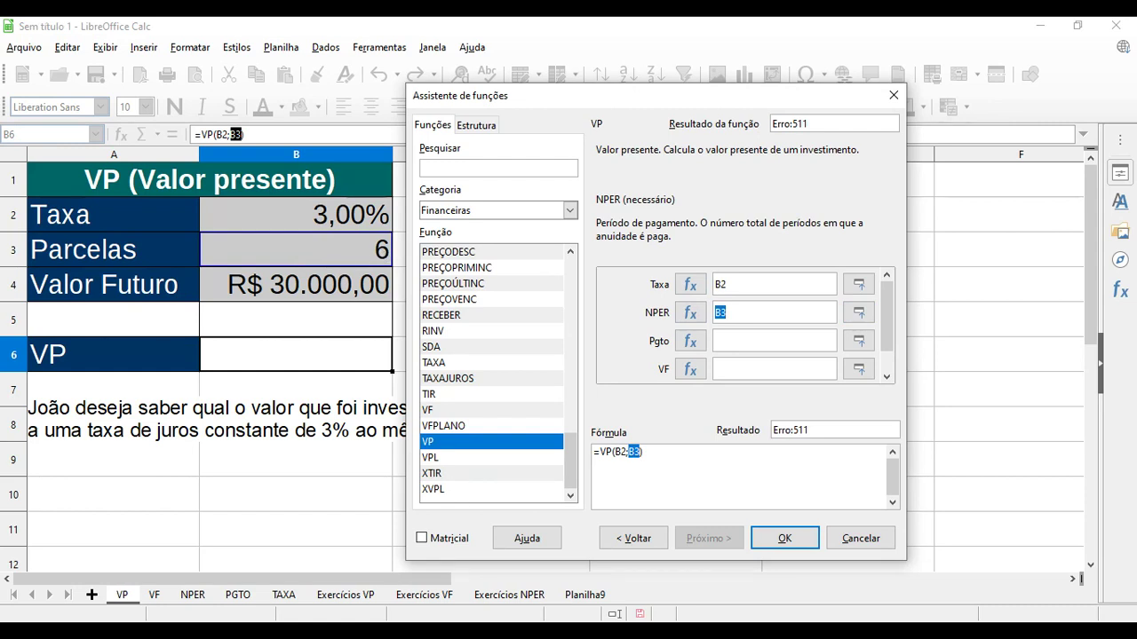
{"action": "left_click_drag", "start_coordinate": [563, 96], "coordinate": [578, 97]}
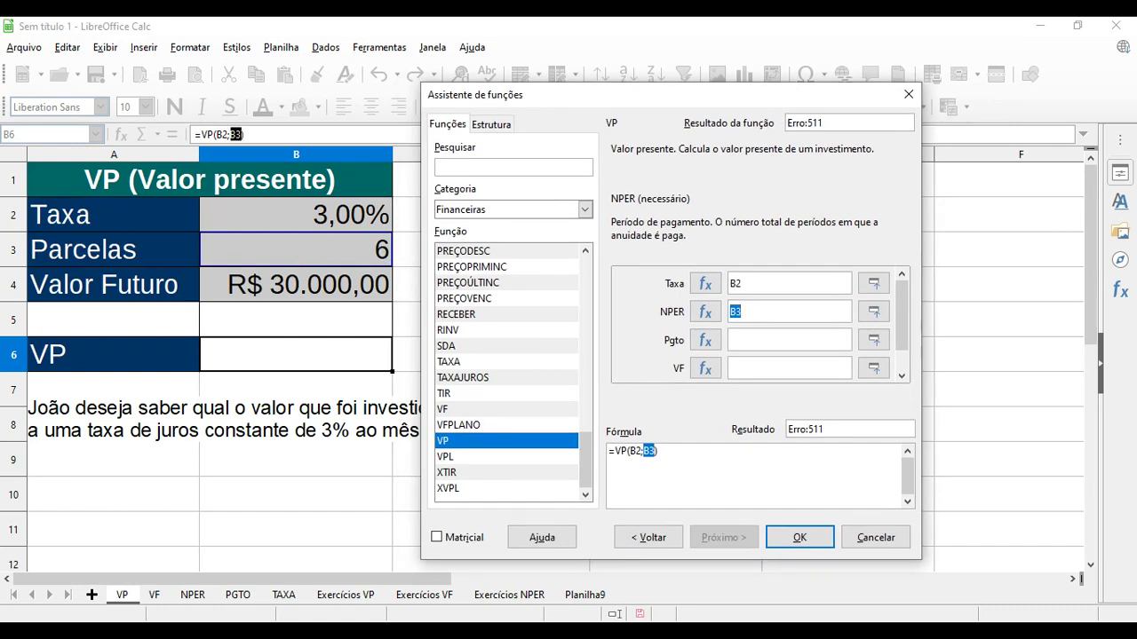
Step: Leave Pgto empty, set the VF argument to -B4 and insert the finished VP formula into B6
{"action": "left_click", "coordinate": [788, 340]}
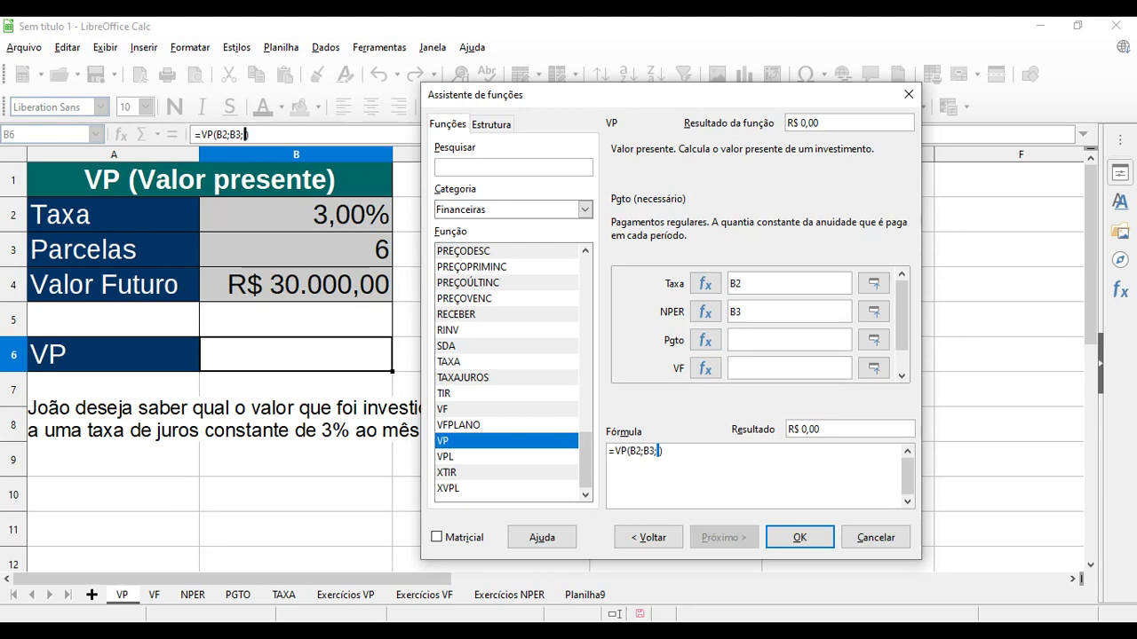
{"action": "key", "text": "Tab"}
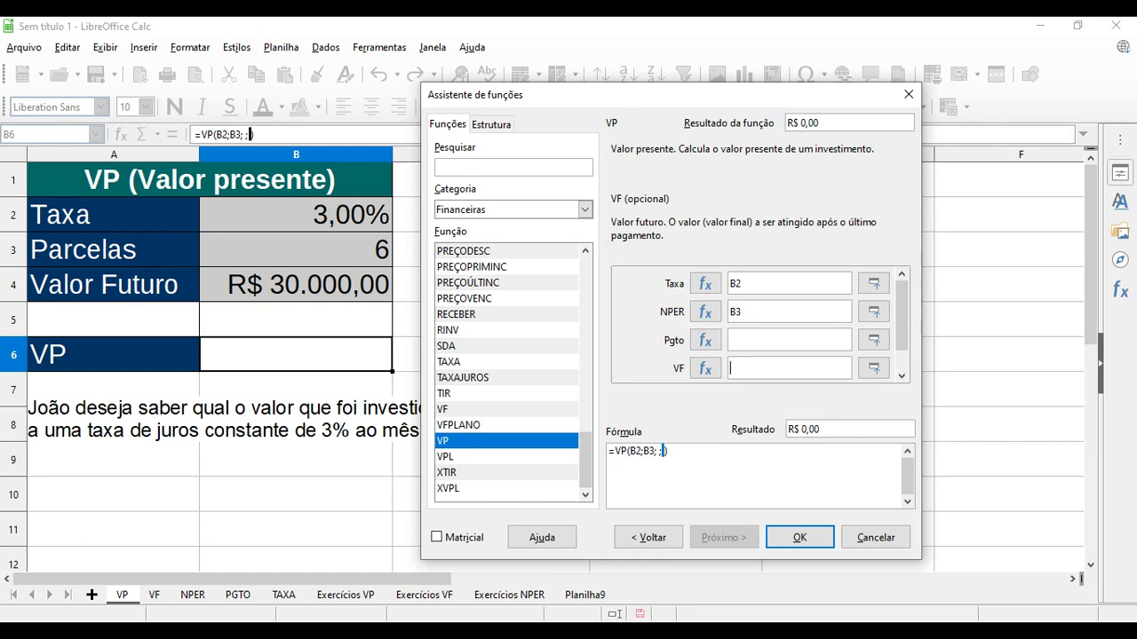
{"action": "type", "text": "-"}
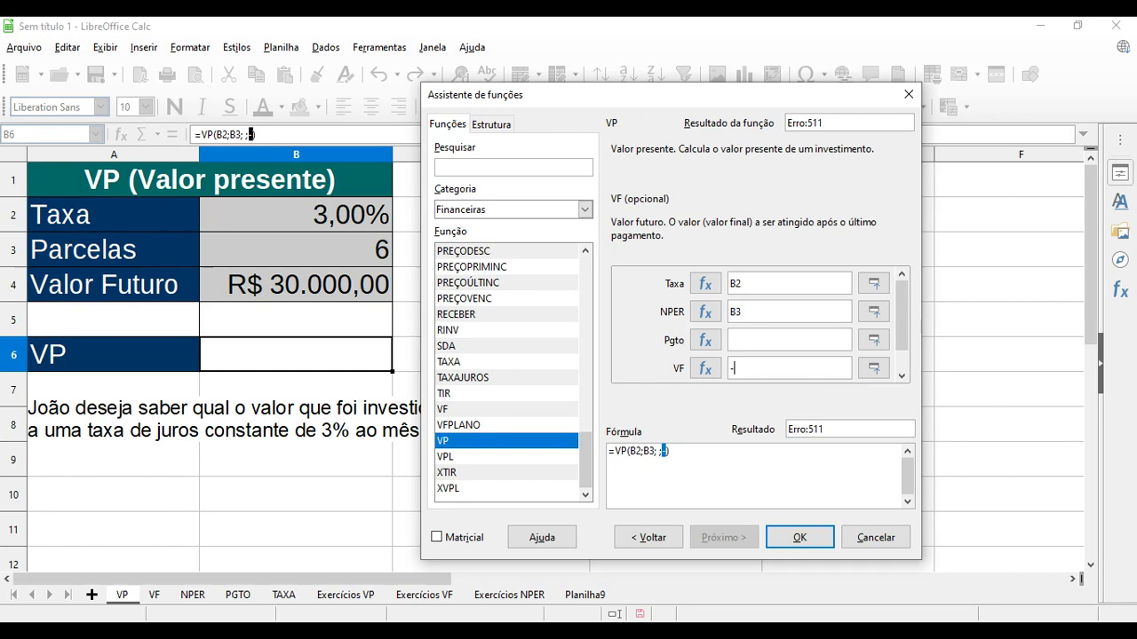
{"action": "left_click", "coordinate": [352, 293]}
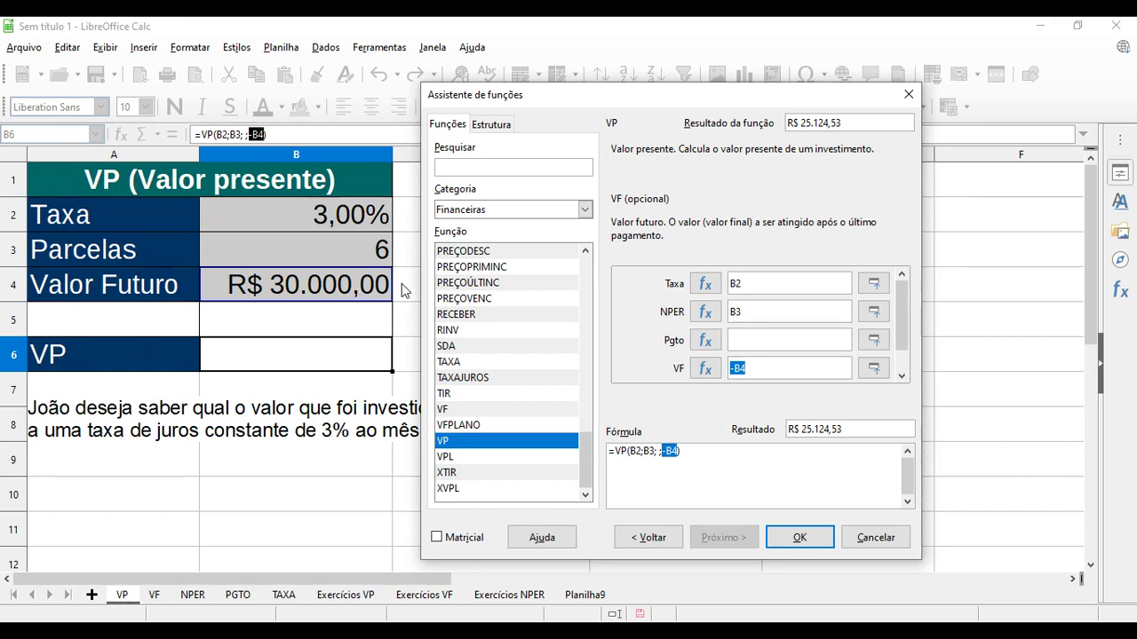
{"action": "left_click", "coordinate": [755, 369]}
{"action": "left_click", "coordinate": [800, 538]}
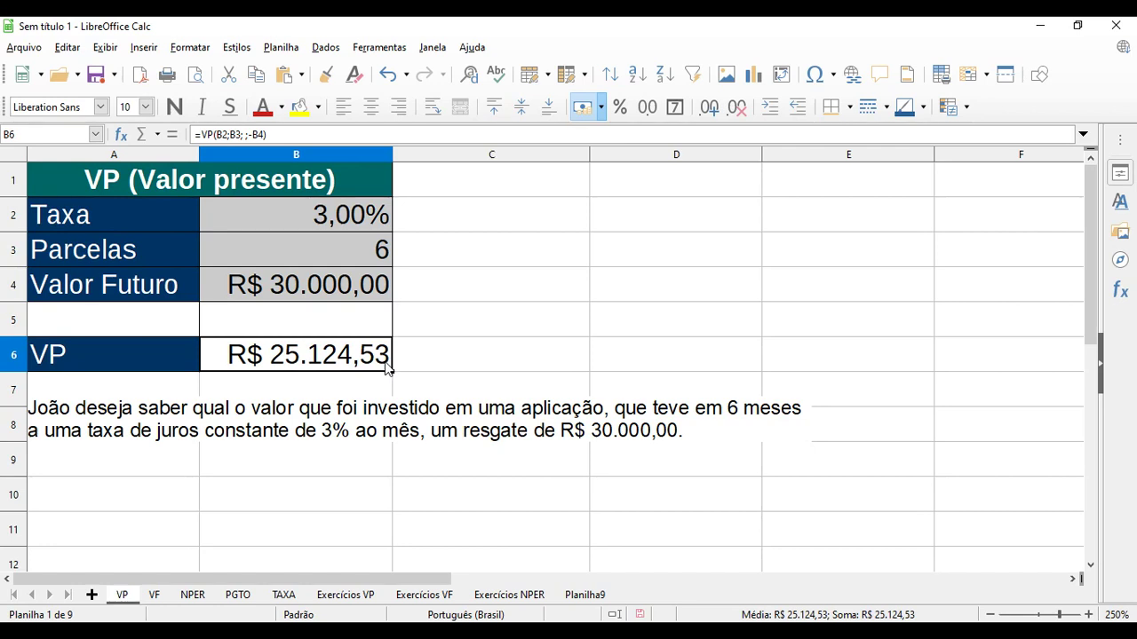
Step: Review the Parcelas, Taxa and Valor Futuro cells that feed the VP calculation
{"action": "left_click", "coordinate": [439, 362]}
{"action": "left_click", "coordinate": [300, 261]}
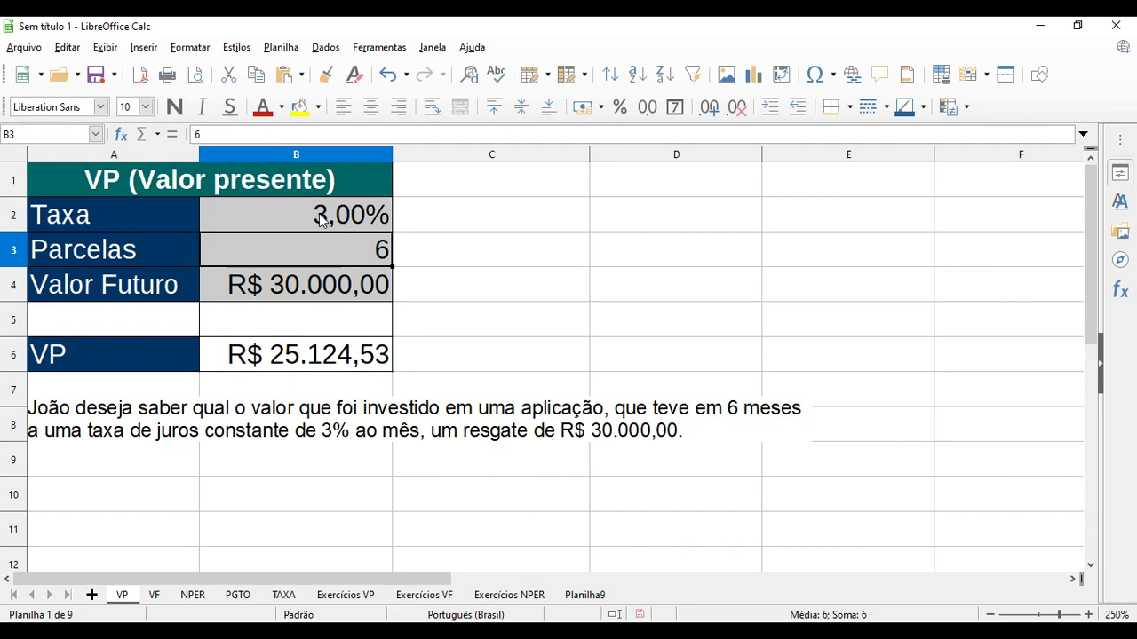
{"action": "left_click", "coordinate": [321, 218]}
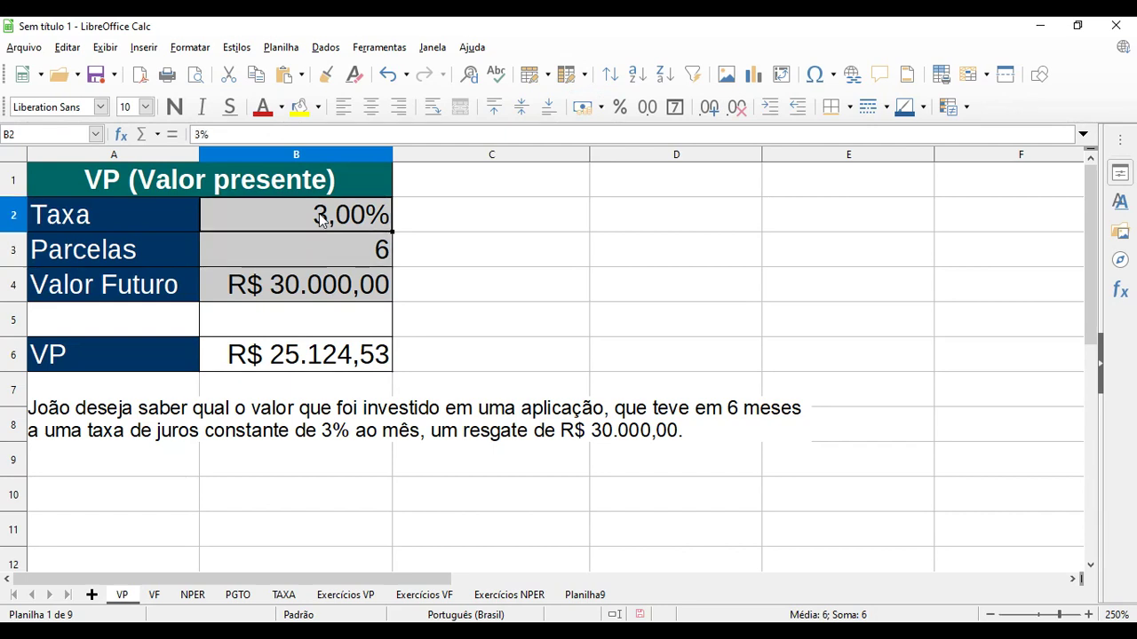
{"action": "left_click", "coordinate": [326, 297]}
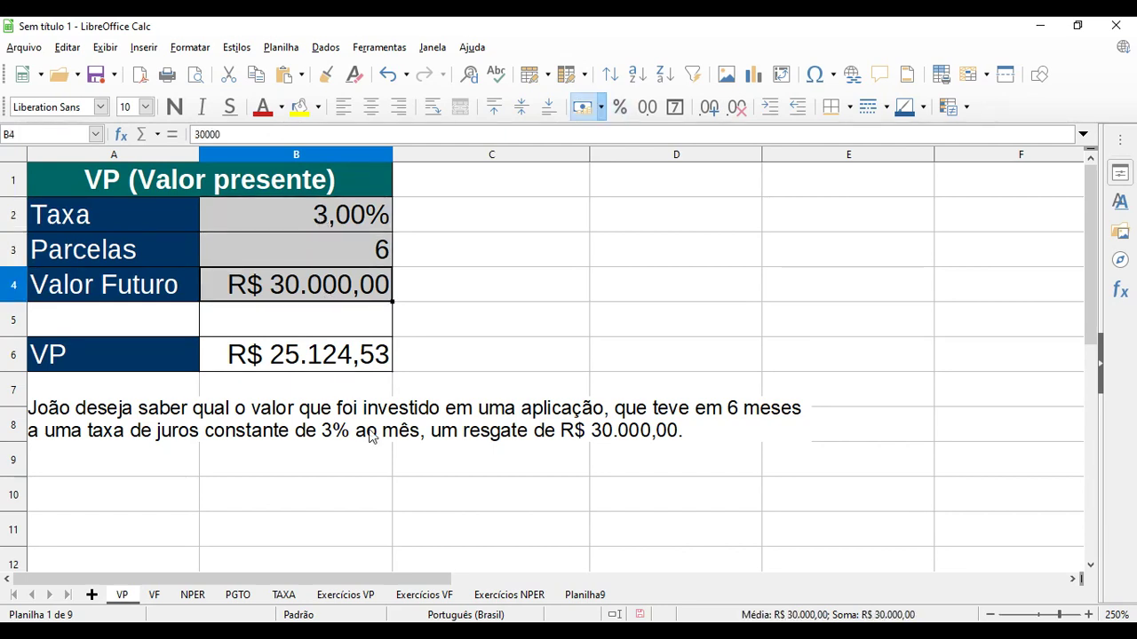
{"action": "left_click", "coordinate": [355, 502]}
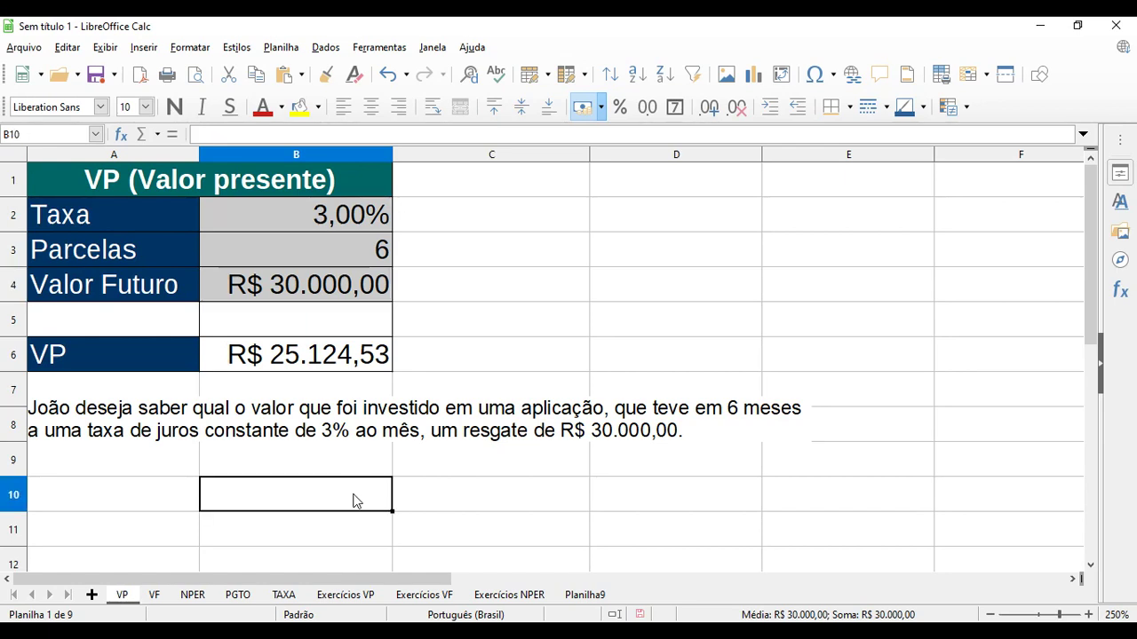
Step: Open the VF sheet and review its VP, Parcelas and Taxa input cells
{"action": "left_click", "coordinate": [159, 595]}
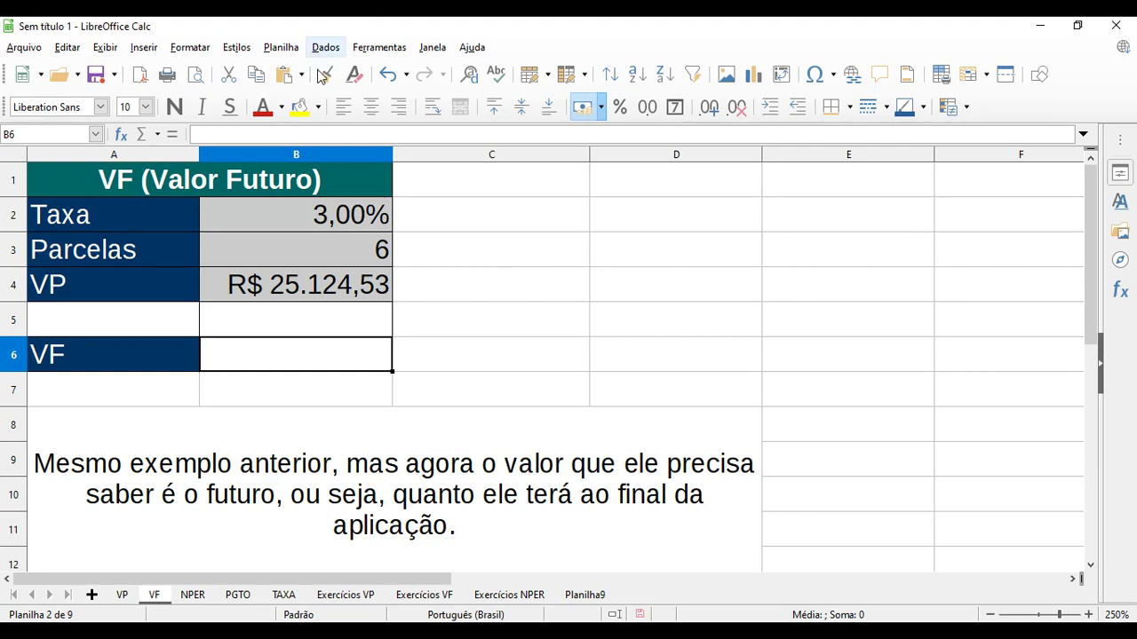
{"action": "left_click", "coordinate": [323, 293]}
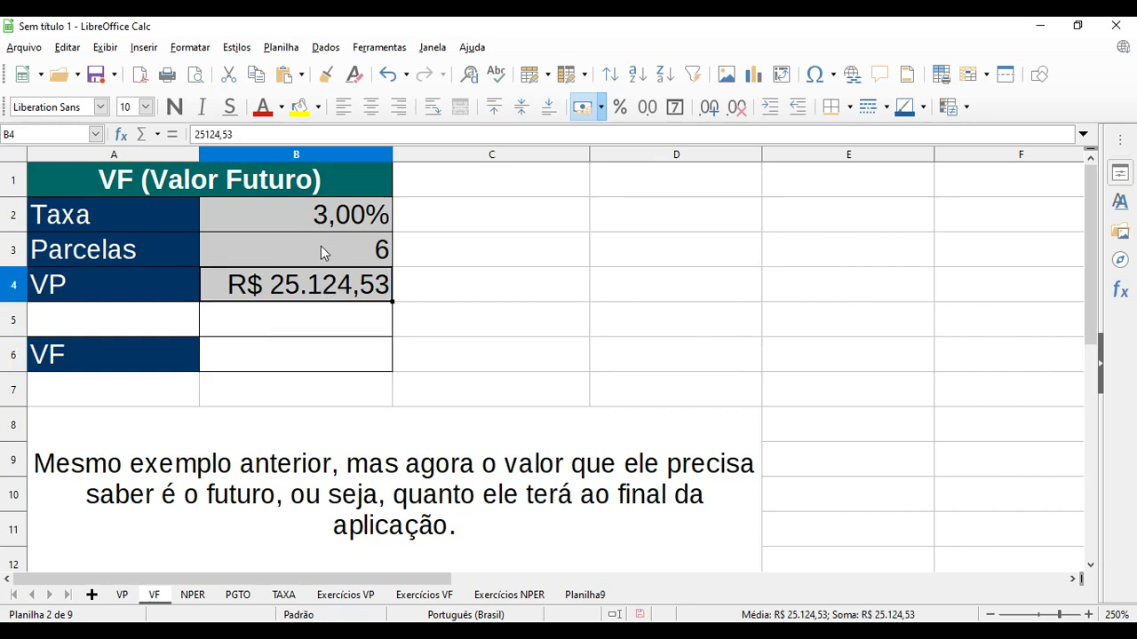
{"action": "left_click", "coordinate": [321, 247]}
{"action": "left_click", "coordinate": [341, 221]}
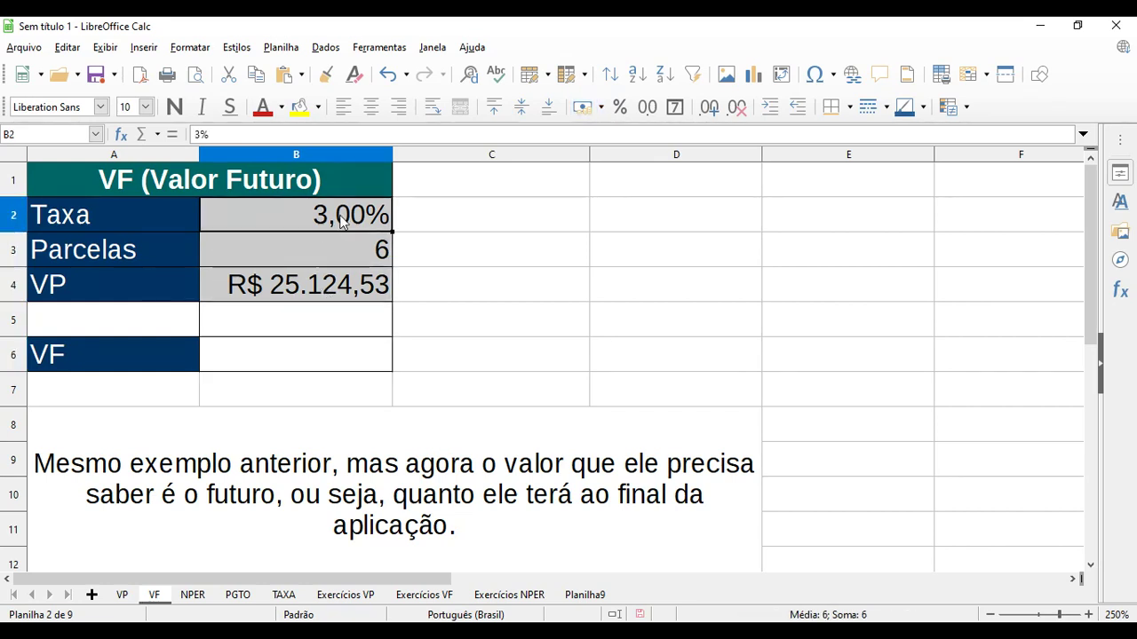
Step: Start the VF function from the Financeiras category in the VF result cell B6
{"action": "left_click", "coordinate": [287, 360]}
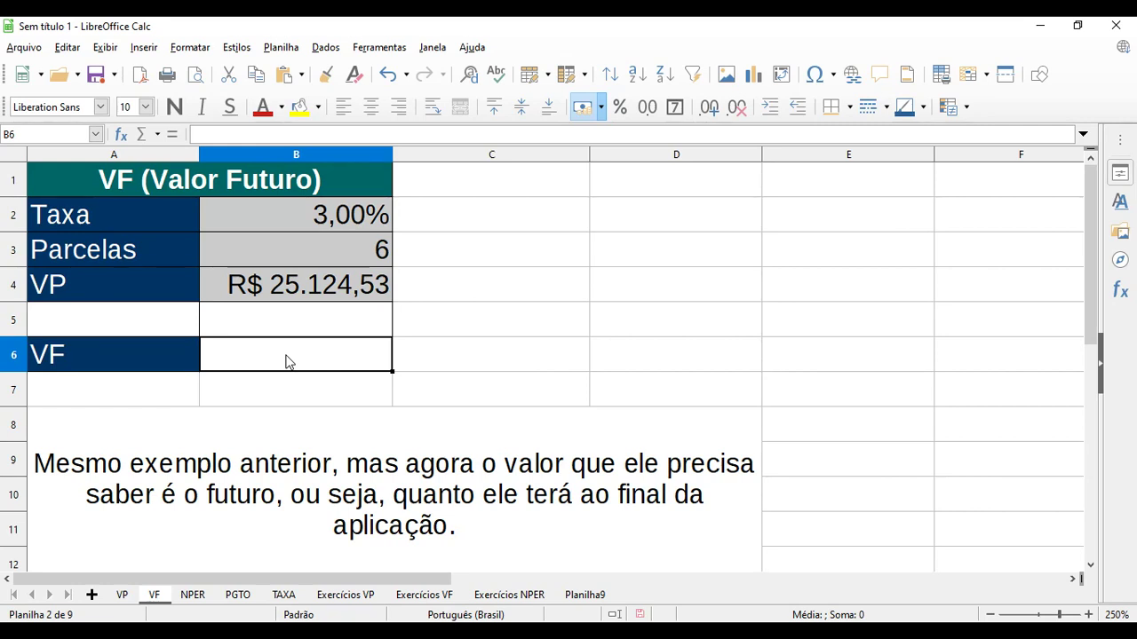
{"action": "left_click", "coordinate": [121, 135]}
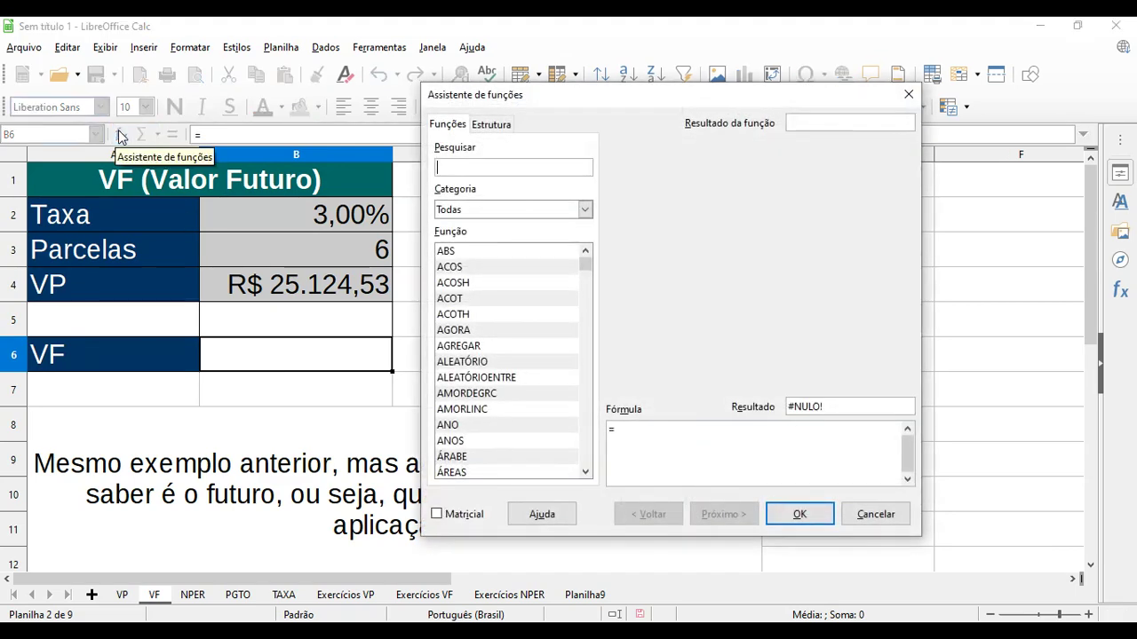
{"action": "left_click", "coordinate": [513, 209]}
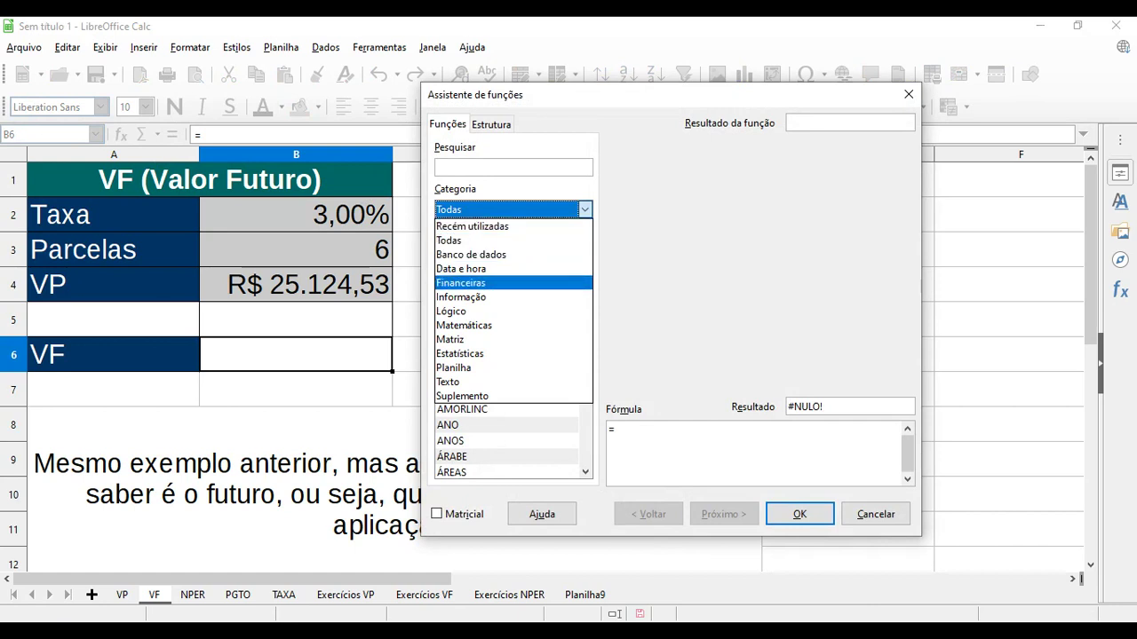
{"action": "key", "text": "Up"}
{"action": "key", "text": "Up"}
{"action": "key", "text": "Up"}
{"action": "key", "text": "Return"}
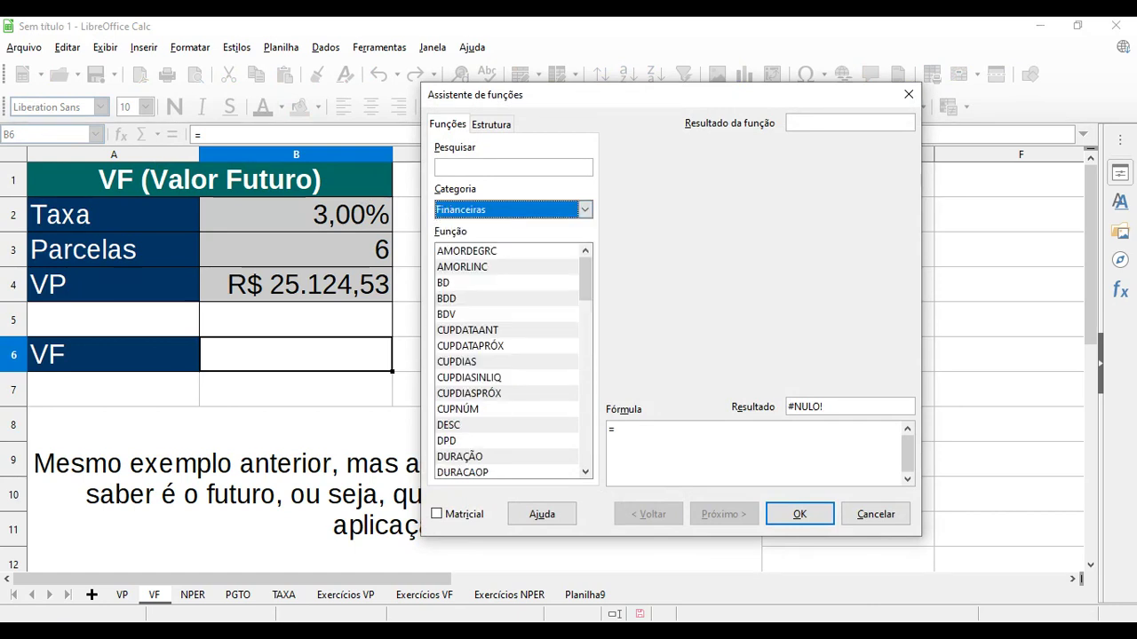
{"action": "left_click_drag", "start_coordinate": [585, 278], "coordinate": [585, 444]}
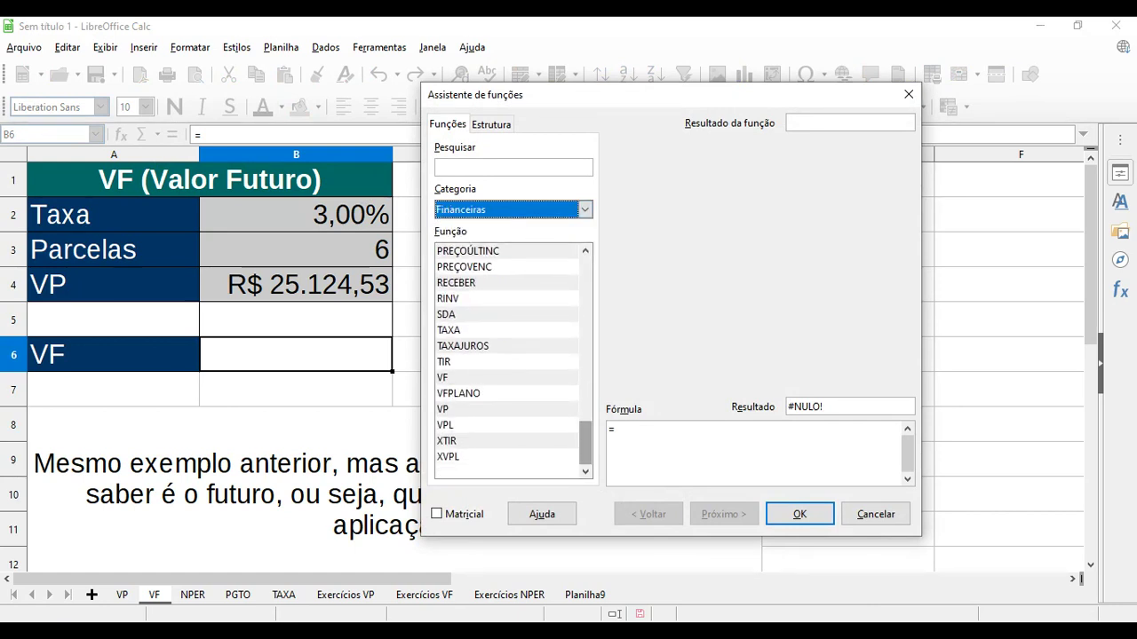
{"action": "left_click", "coordinate": [443, 379]}
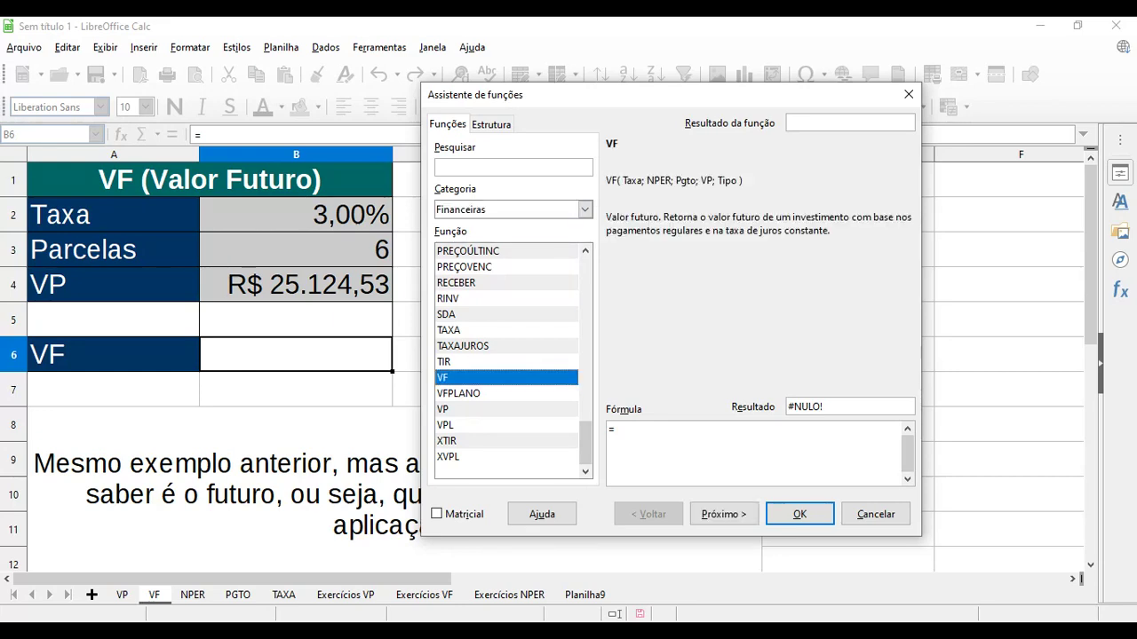
{"action": "left_click", "coordinate": [800, 517]}
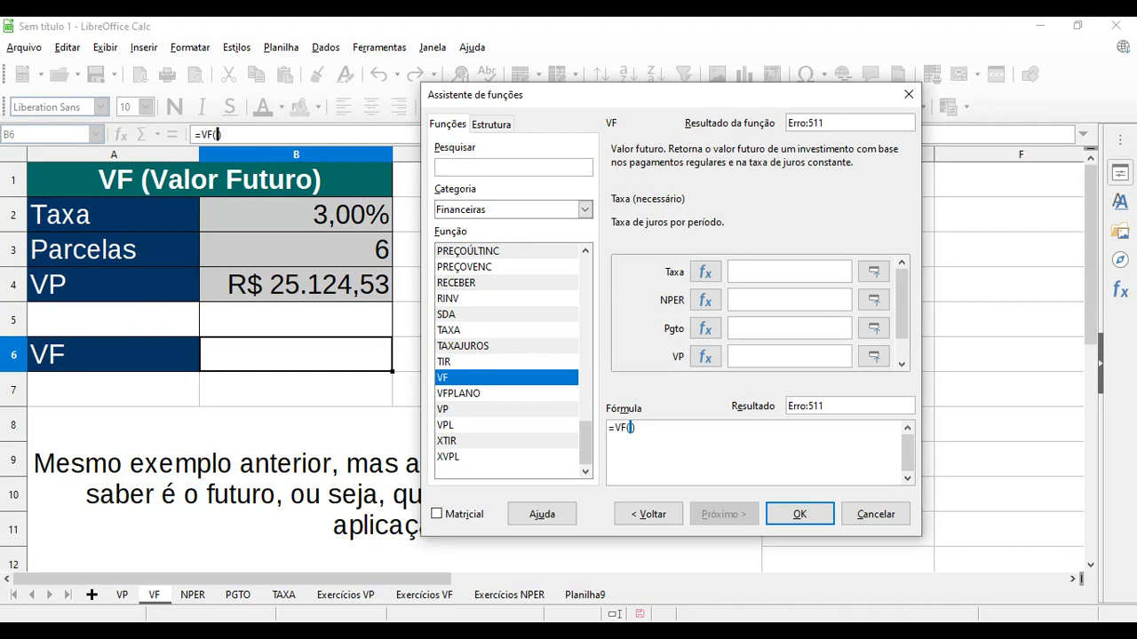
Step: Set the VF function's Taxa argument to B2 and its NPER argument to the Parcelas cell B3
{"action": "left_click_drag", "start_coordinate": [627, 94], "coordinate": [680, 94]}
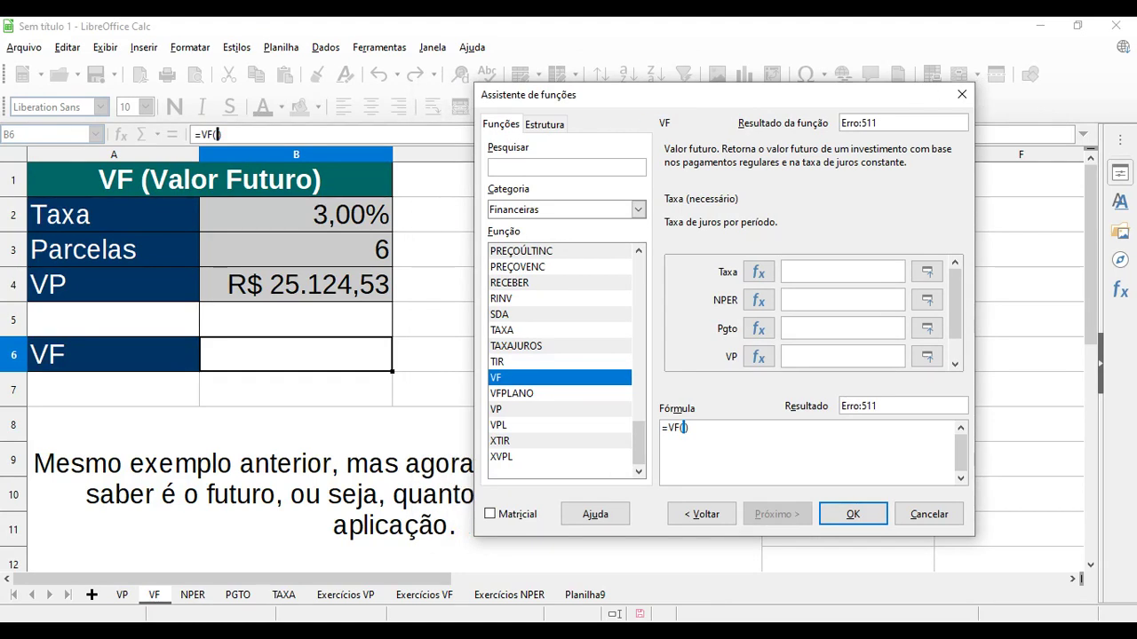
{"action": "left_click", "coordinate": [349, 220]}
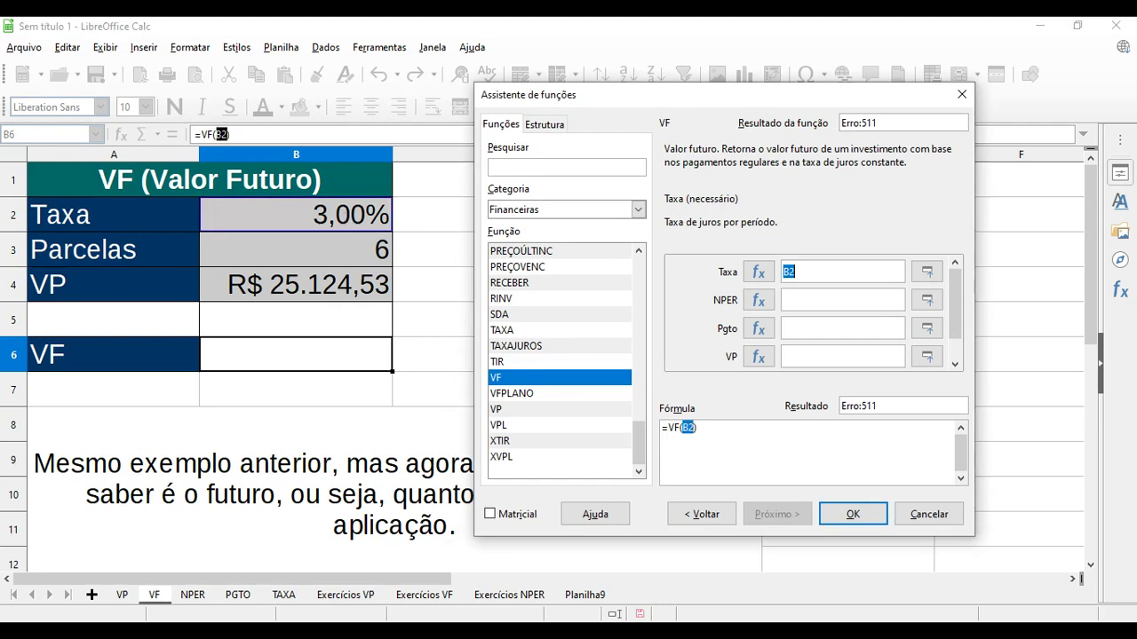
{"action": "key", "text": "Tab"}
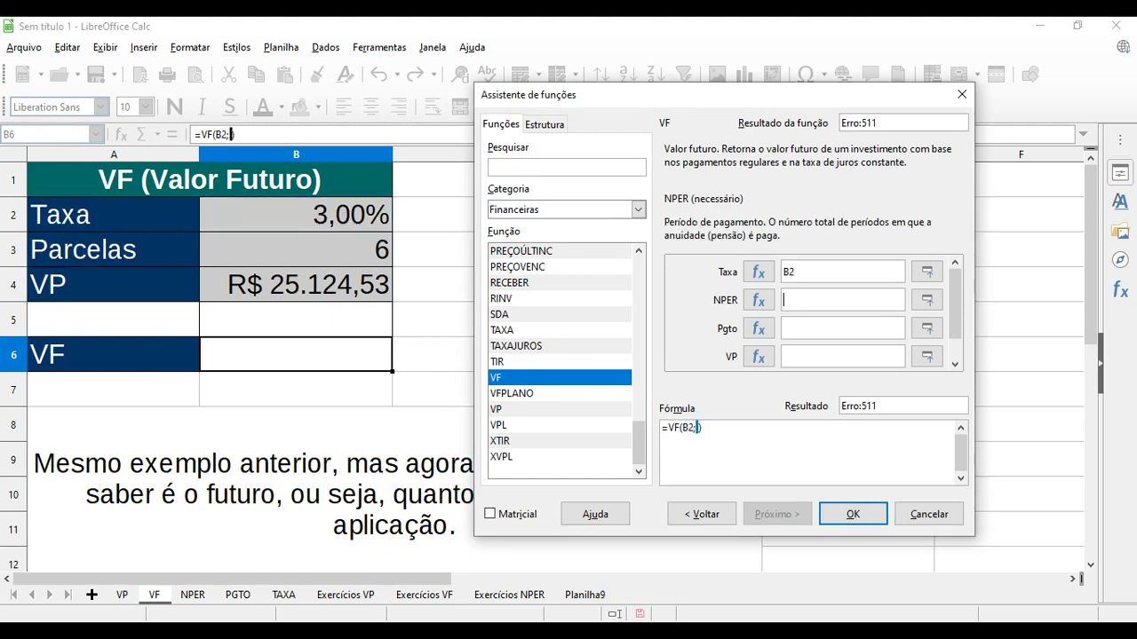
{"action": "left_click", "coordinate": [324, 248]}
Step: Leave Pgto empty, set the VP argument to -B4 and insert the finished VF formula into B6
{"action": "key", "text": "Tab"}
{"action": "key", "text": "Tab"}
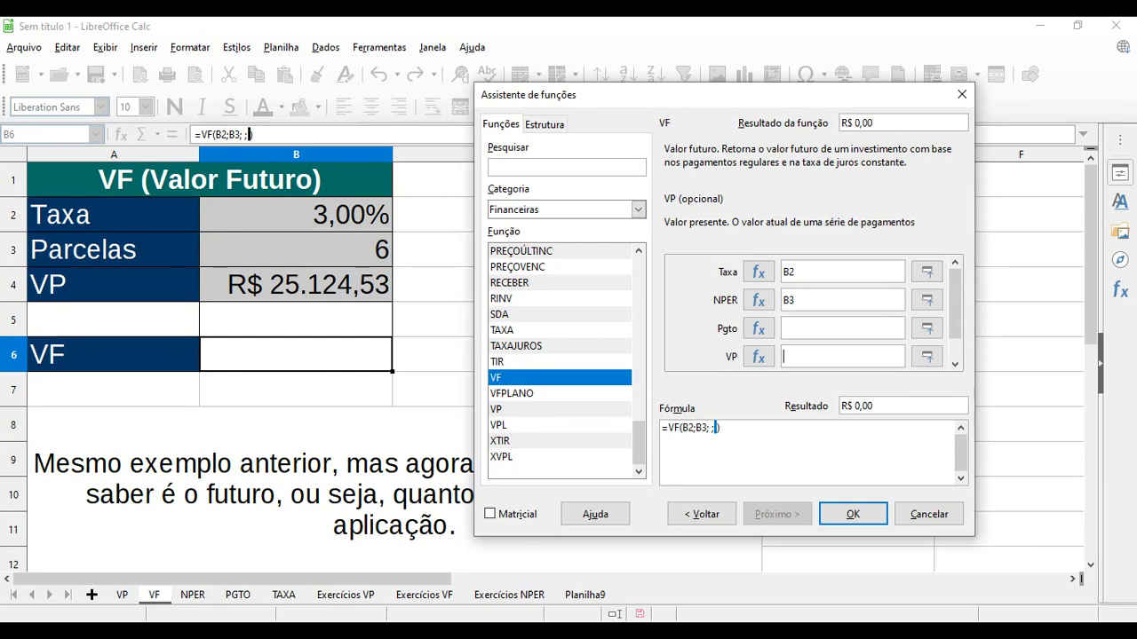
{"action": "type", "text": "-"}
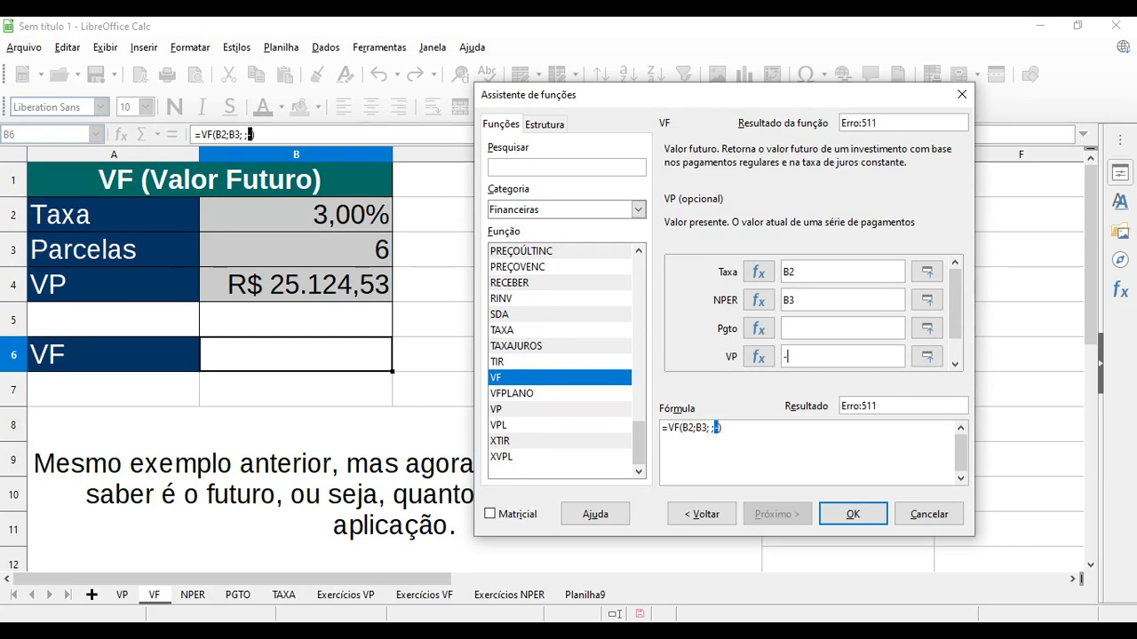
{"action": "left_click", "coordinate": [346, 295]}
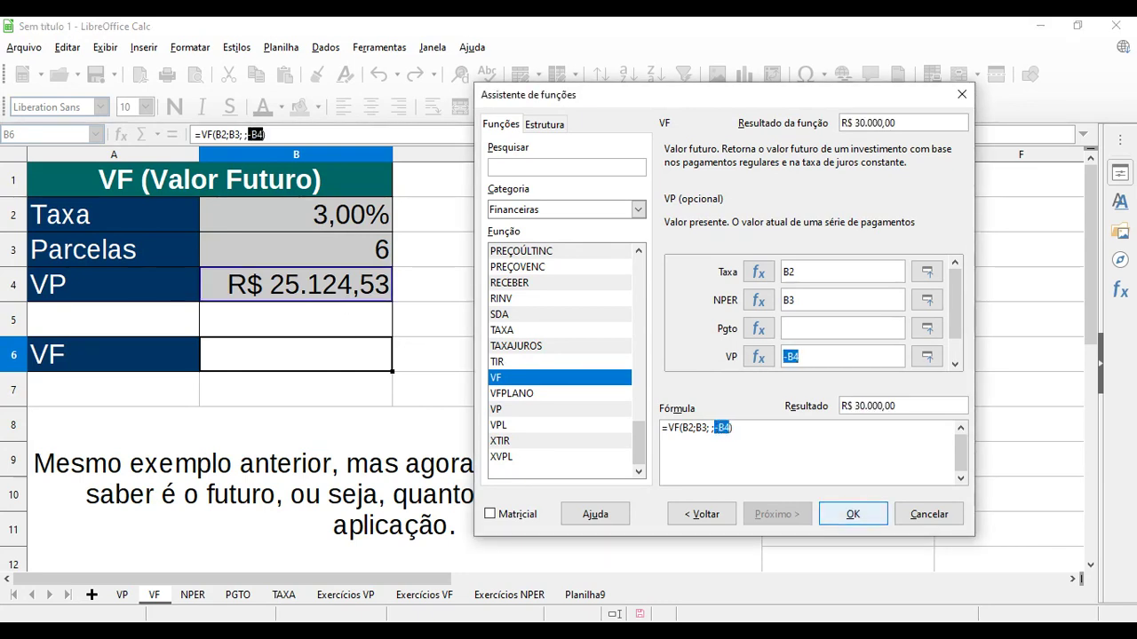
{"action": "left_click", "coordinate": [854, 515]}
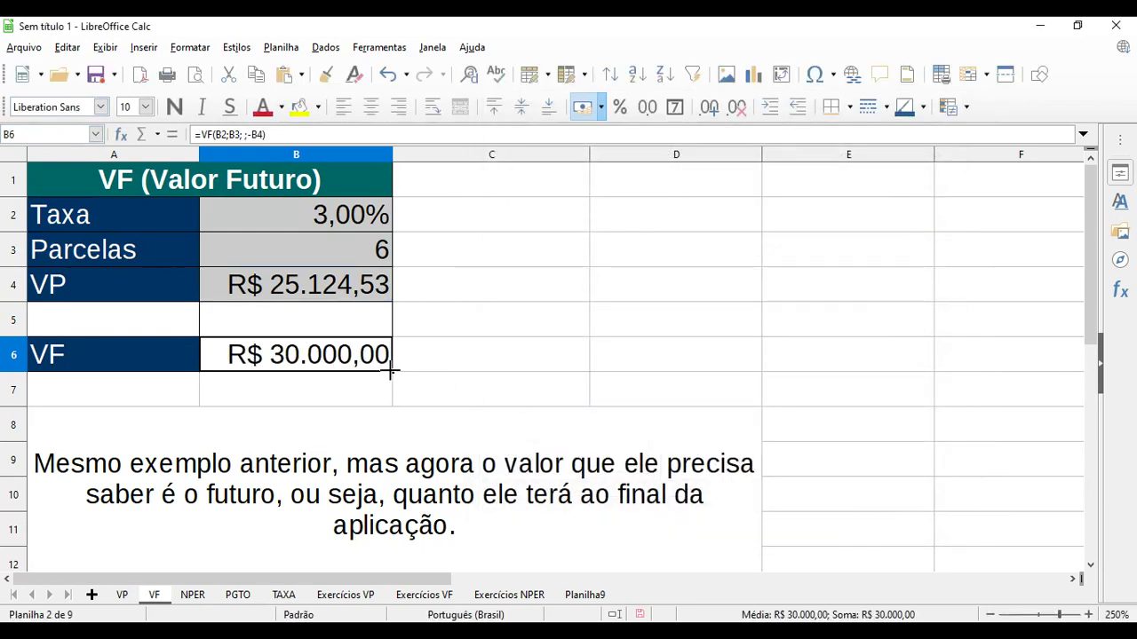
Step: Review the VP, Parcelas and Taxa cells that feed the VF formula, and the result cell B6
{"action": "left_click", "coordinate": [452, 388]}
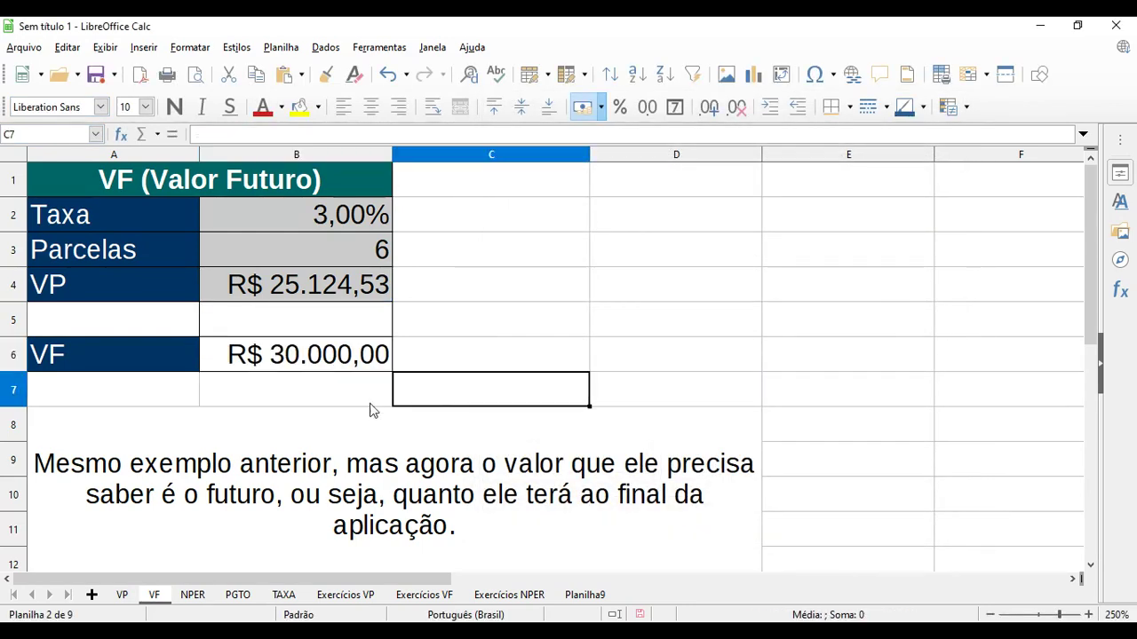
{"action": "left_click", "coordinate": [343, 407]}
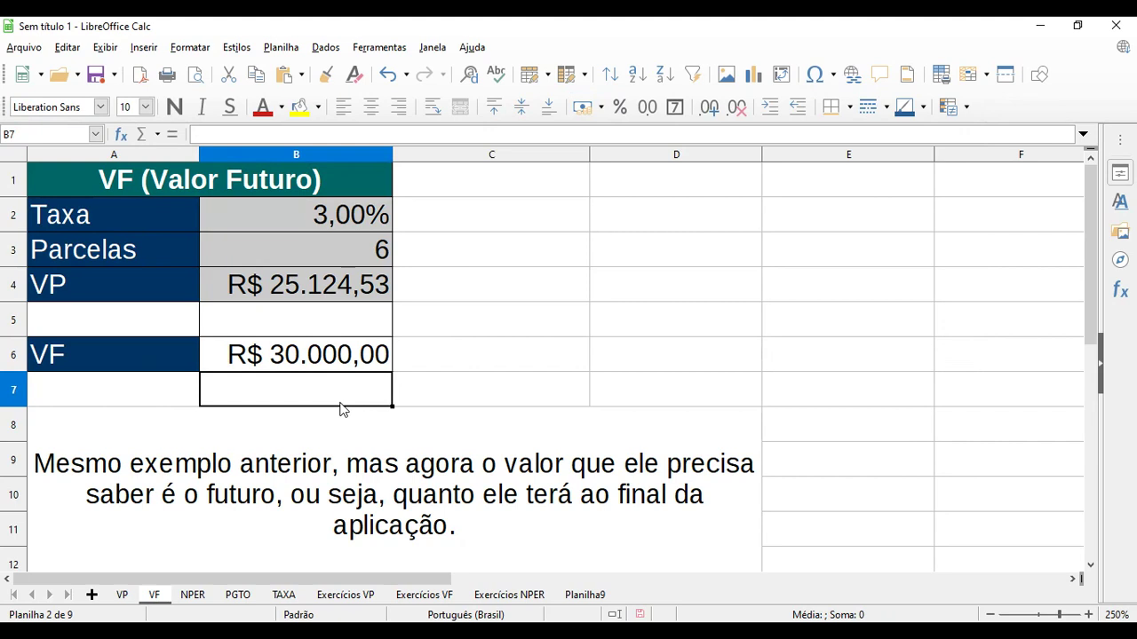
{"action": "left_click", "coordinate": [302, 293]}
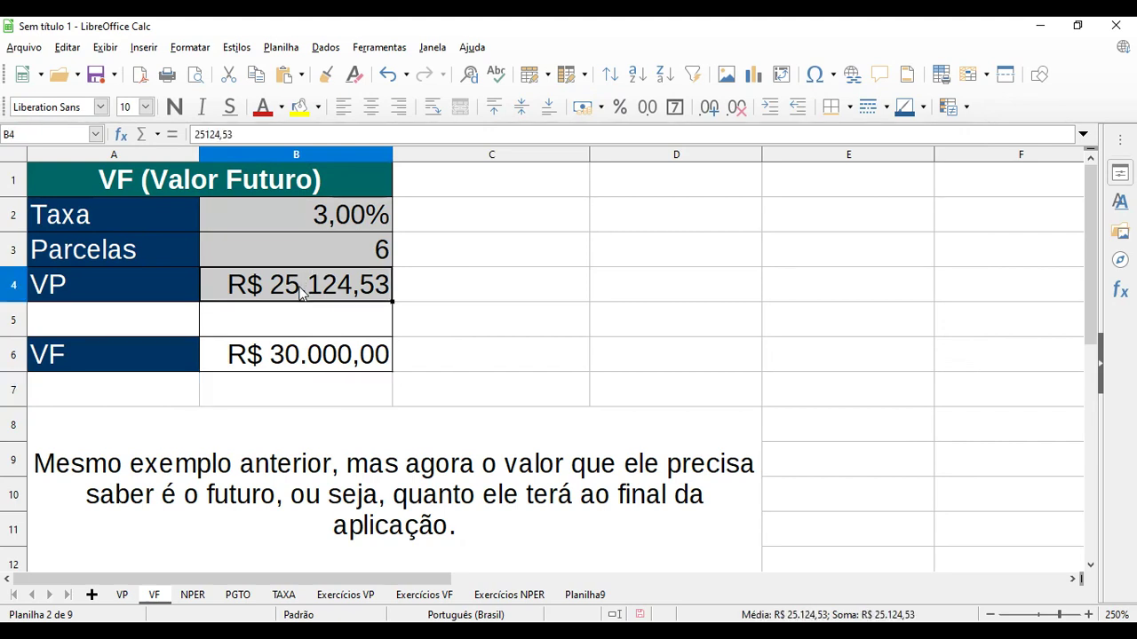
{"action": "left_click", "coordinate": [360, 253]}
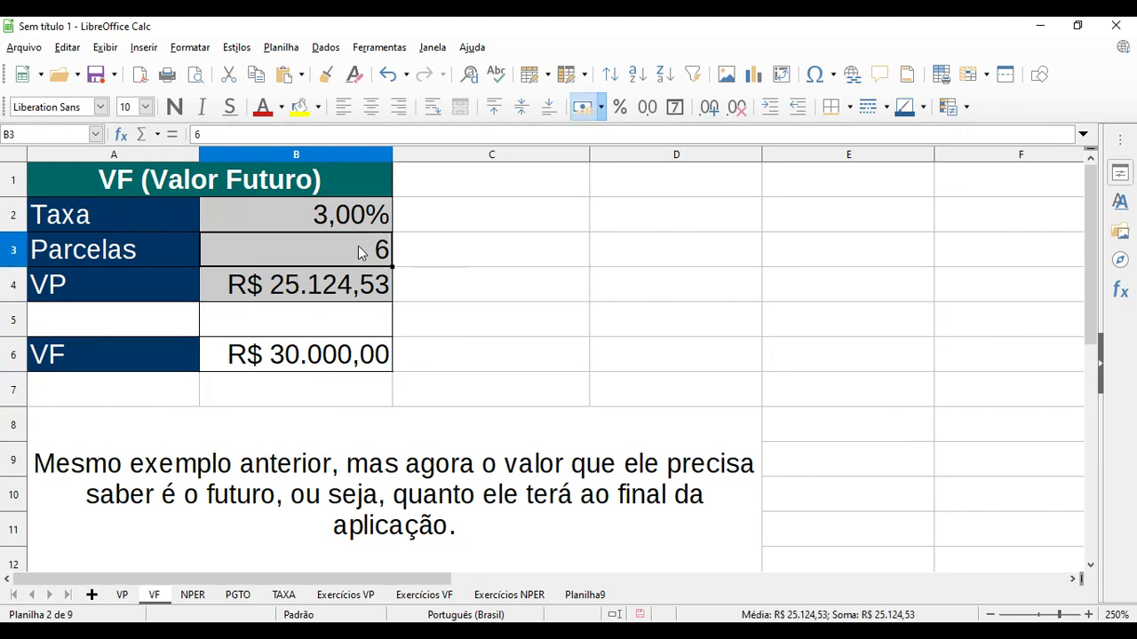
{"action": "left_click", "coordinate": [327, 216]}
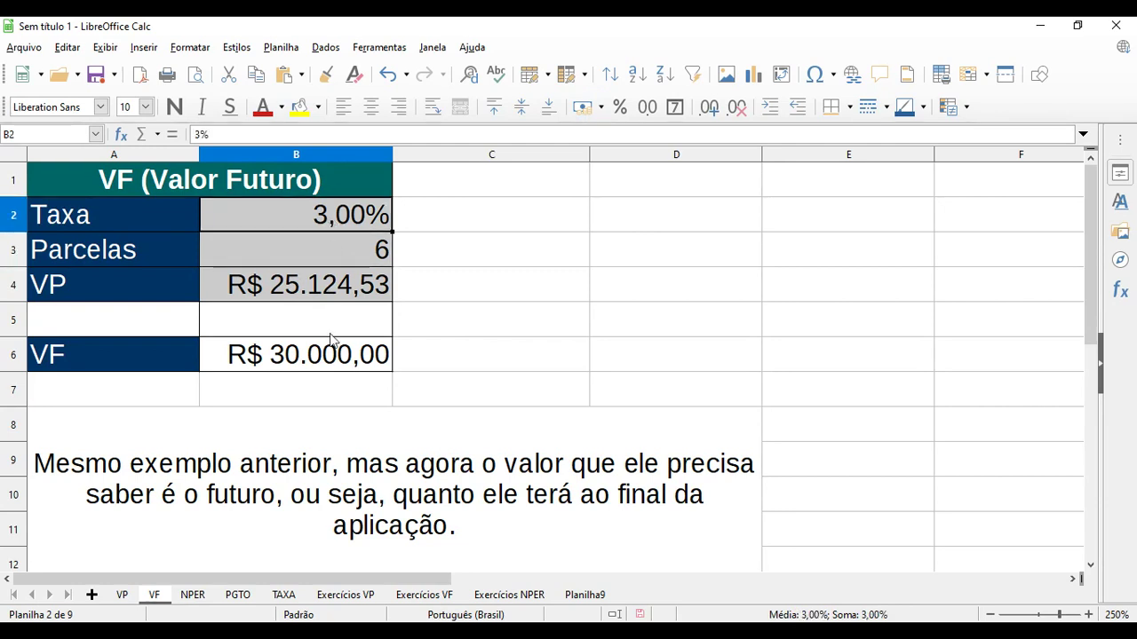
{"action": "left_click", "coordinate": [295, 367]}
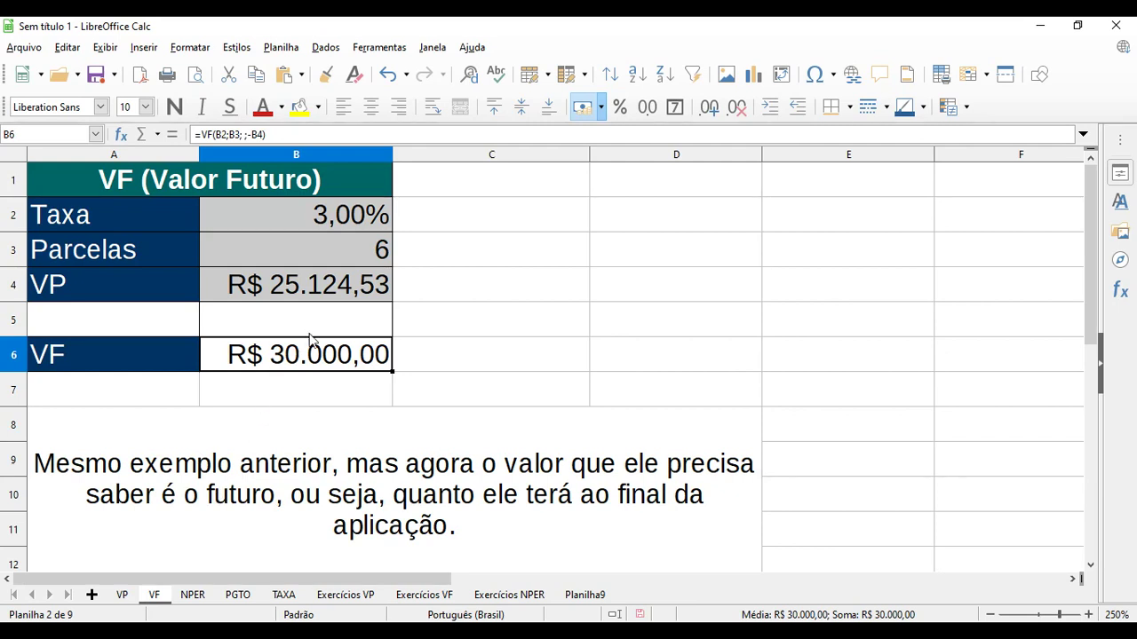
Step: Open the NPER sheet and review its exchange-trip example text, the Valor do intercâmbio cell and the "Quanto tempo?" question
{"action": "left_click", "coordinate": [193, 595]}
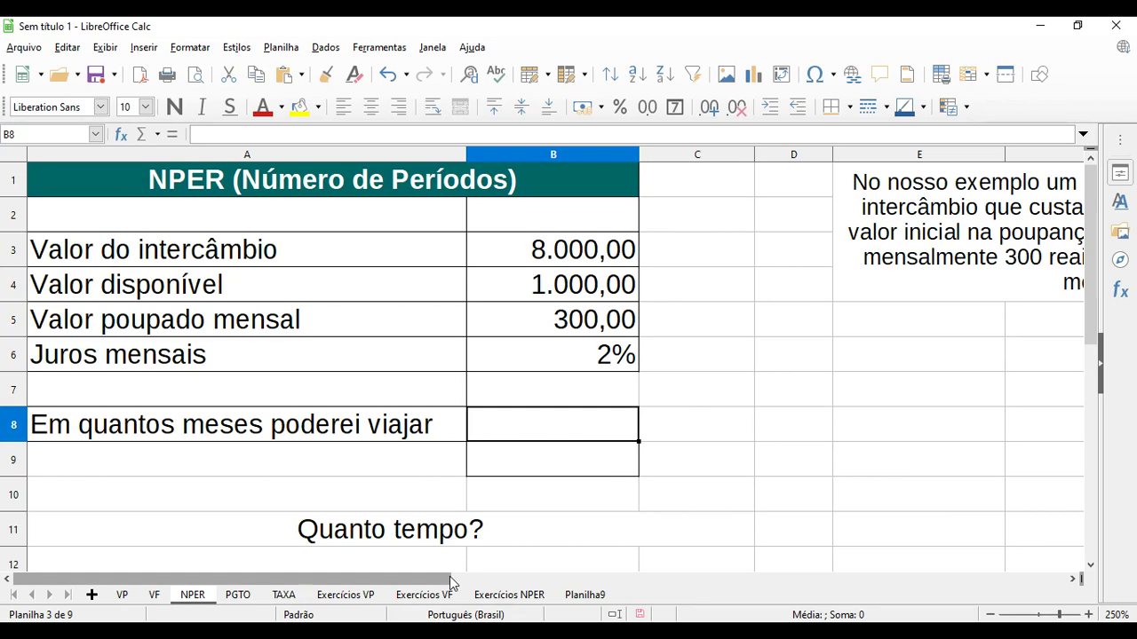
{"action": "left_click_drag", "start_coordinate": [451, 582], "coordinate": [662, 548]}
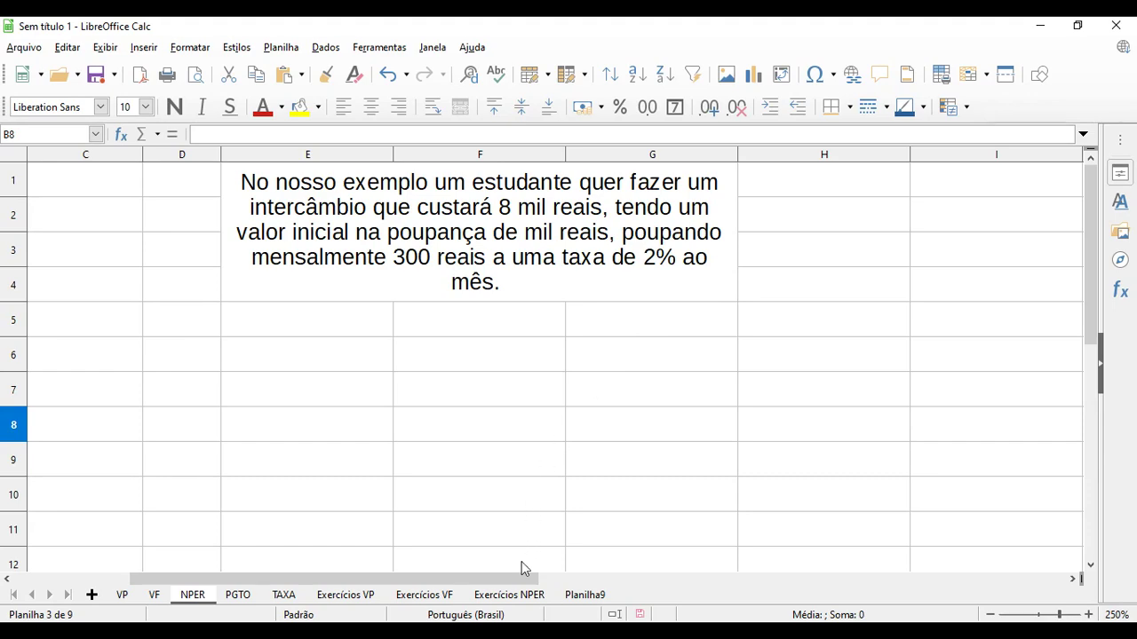
{"action": "left_click_drag", "start_coordinate": [518, 583], "coordinate": [249, 581]}
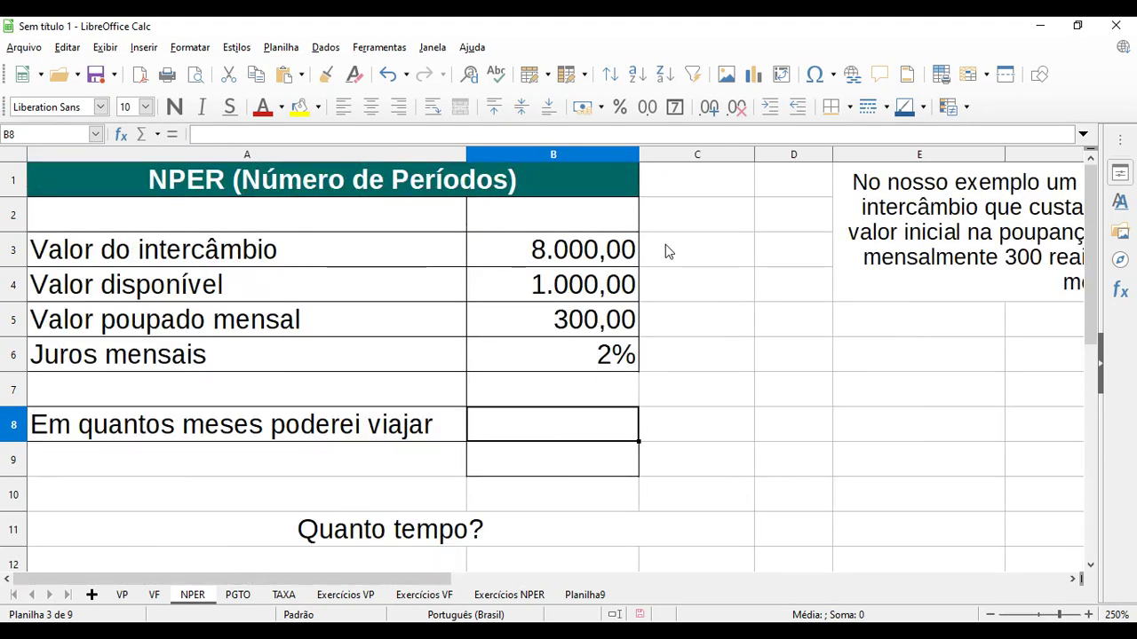
{"action": "left_click", "coordinate": [600, 253]}
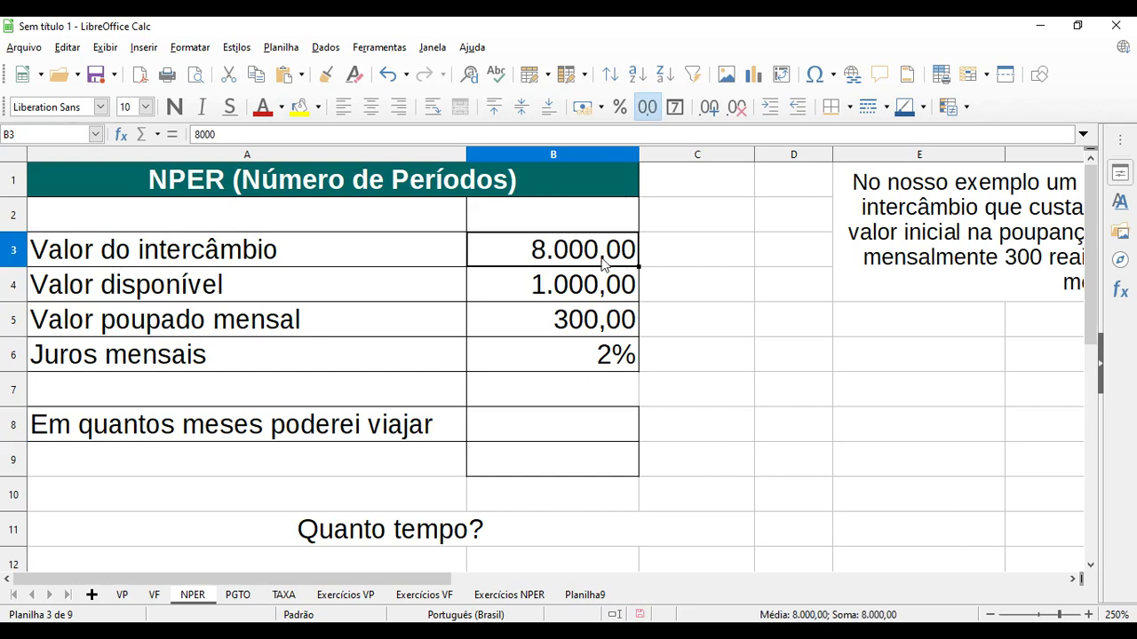
{"action": "left_click", "coordinate": [364, 534]}
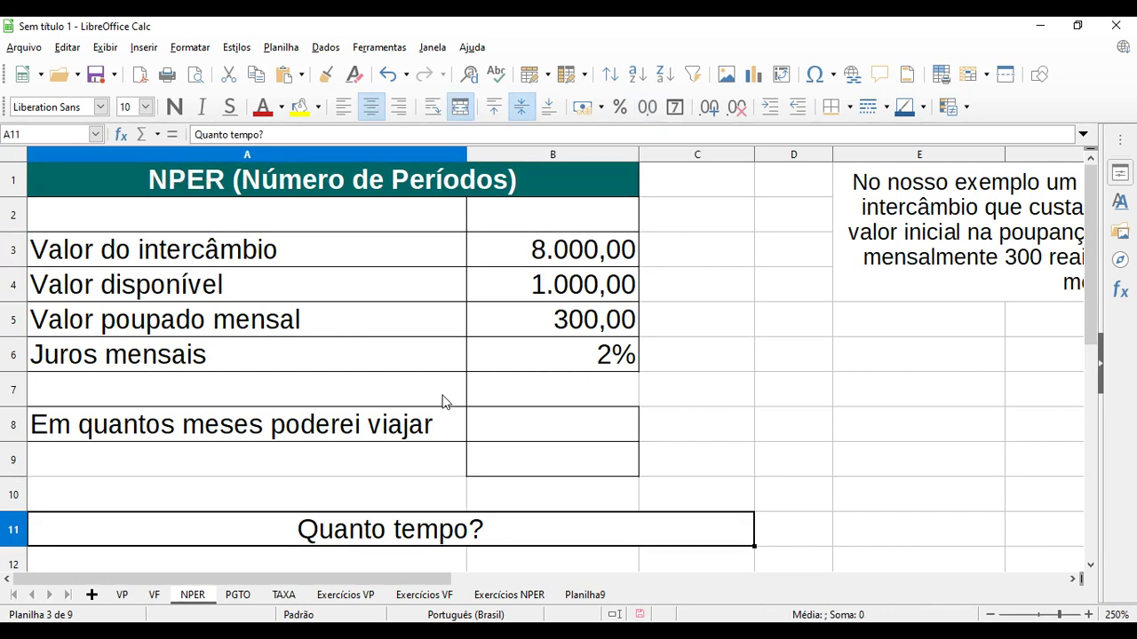
Step: Start the NPER function from the Financeiras category in cell B8, beside "Em quantos meses poderei viajar"
{"action": "left_click", "coordinate": [559, 435]}
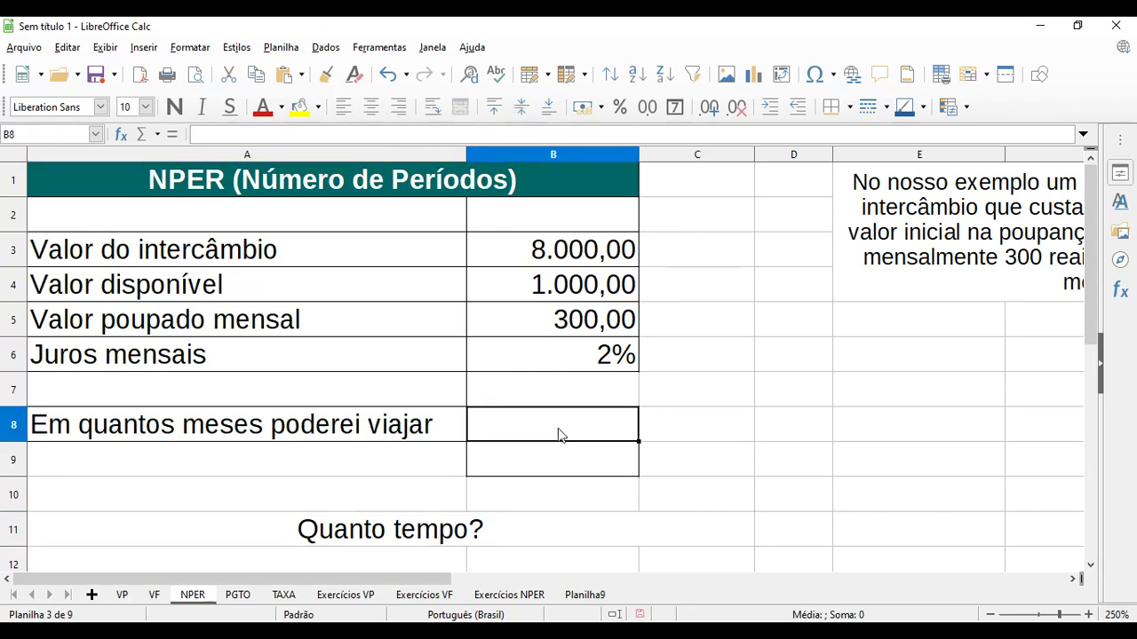
{"action": "left_click", "coordinate": [120, 135]}
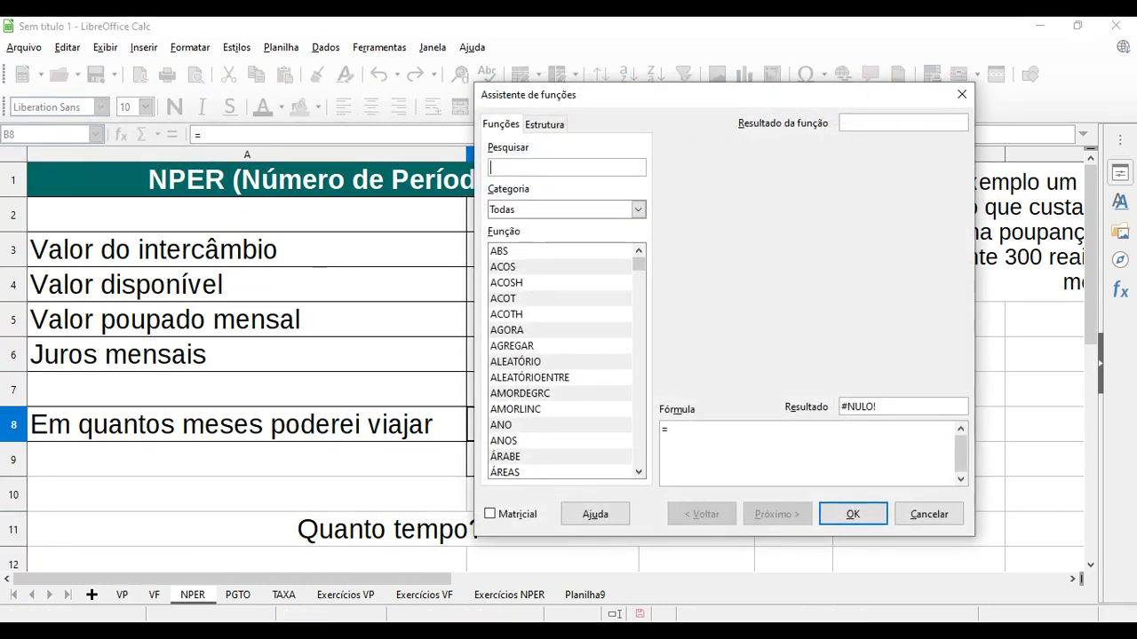
{"action": "left_click", "coordinate": [637, 210]}
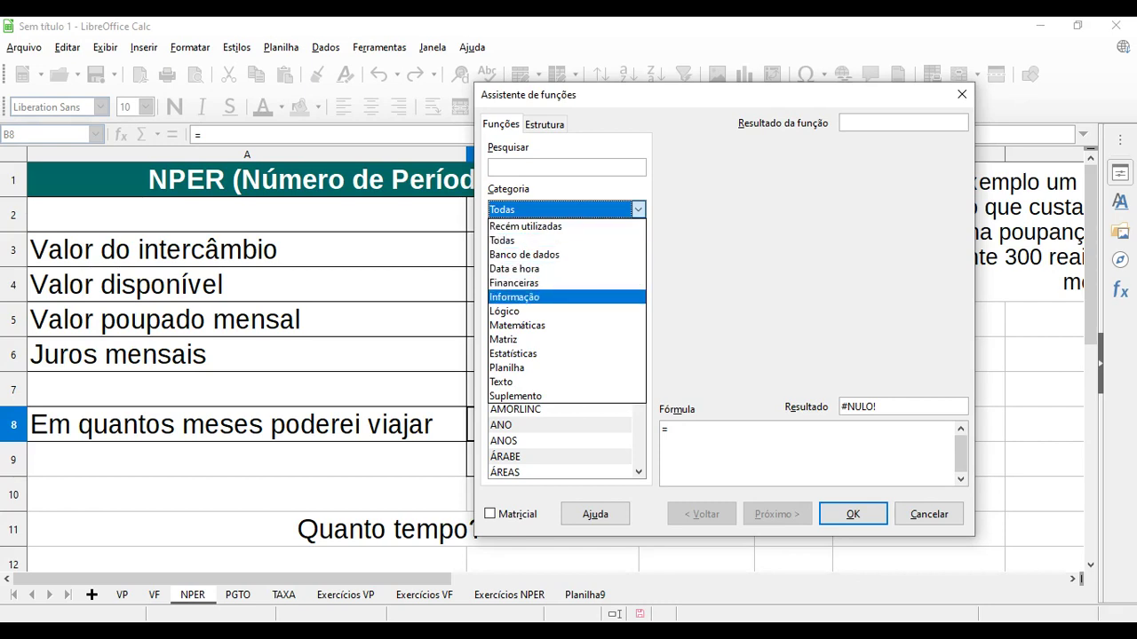
{"action": "left_click", "coordinate": [514, 282]}
{"action": "scroll", "coordinate": [563, 355], "scroll_direction": "down", "scroll_amount": 6}
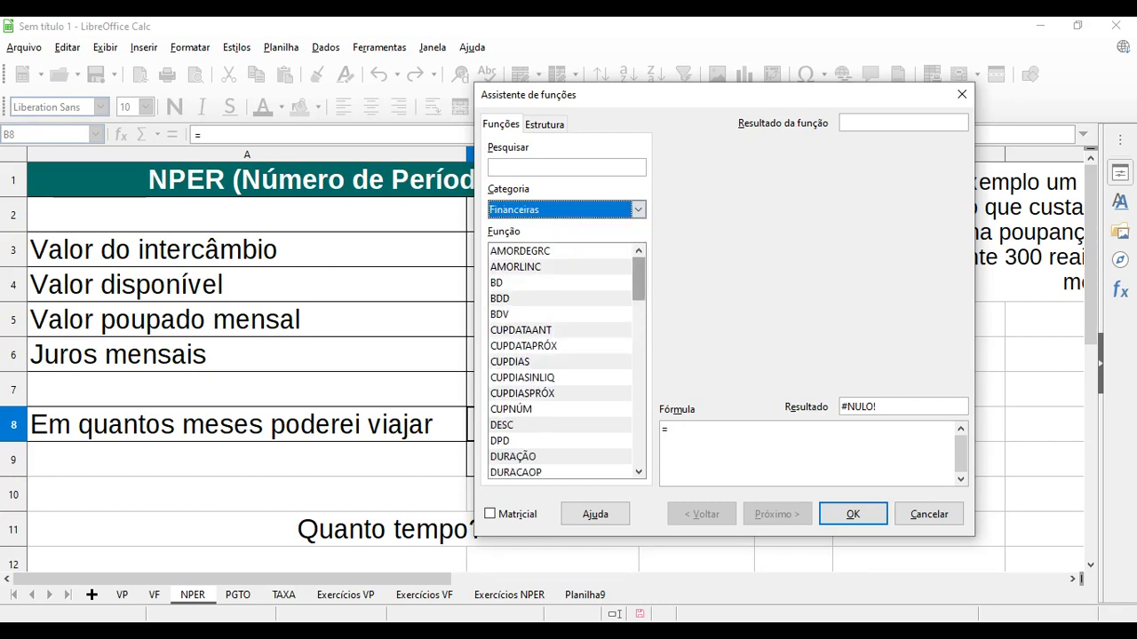
{"action": "left_click_drag", "start_coordinate": [638, 333], "coordinate": [638, 356]}
{"action": "left_click", "coordinate": [533, 425]}
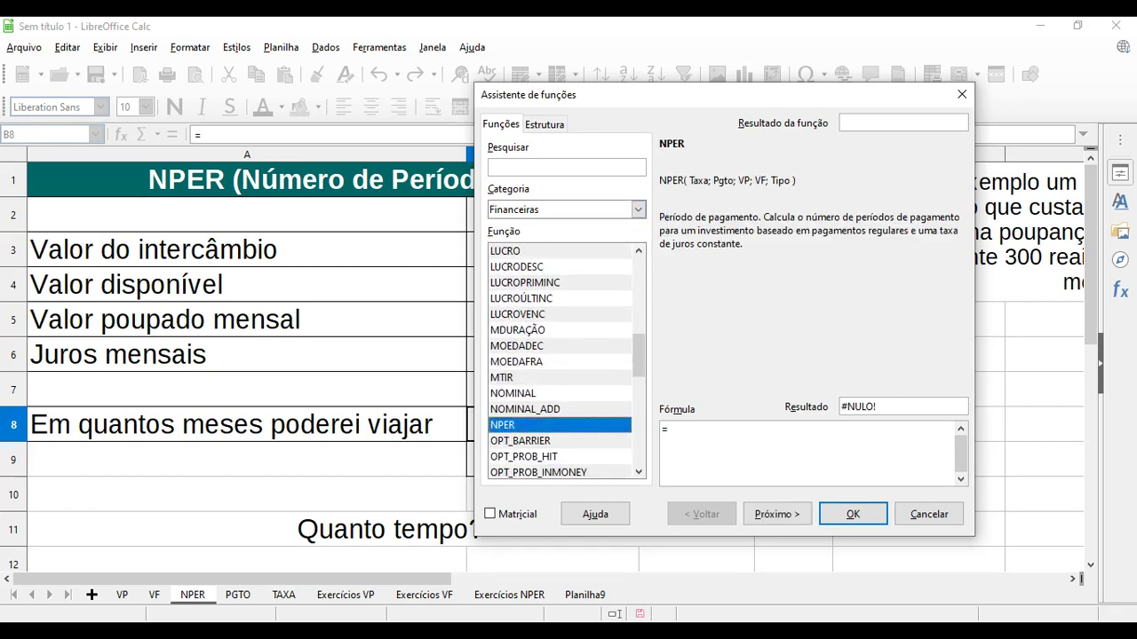
{"action": "left_click", "coordinate": [777, 514]}
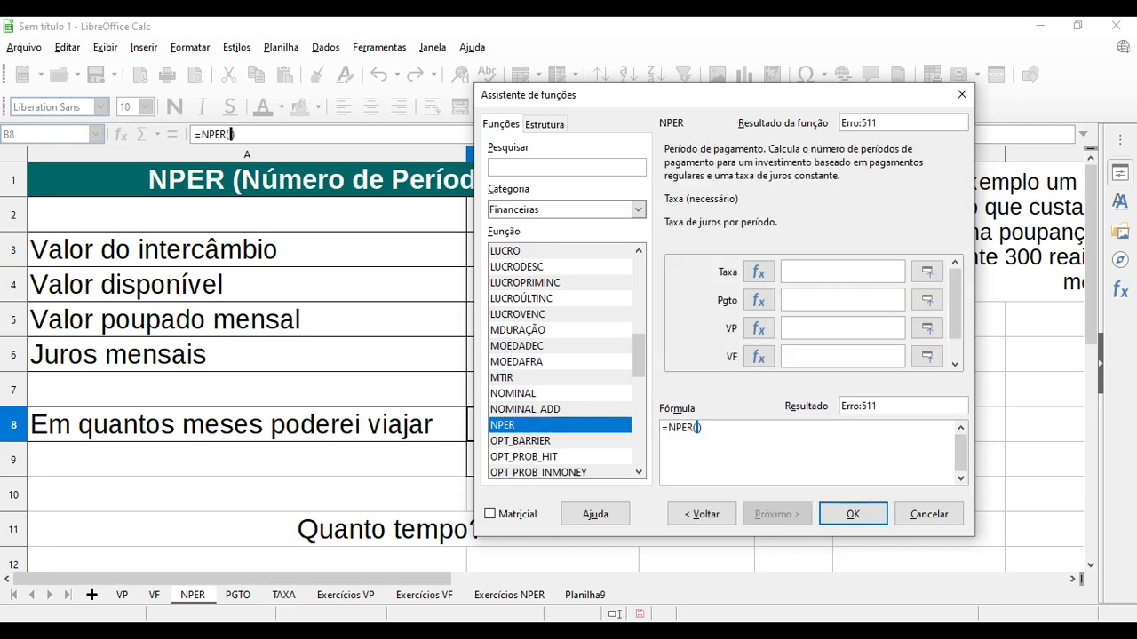
Step: Set the NPER function's Taxa argument to the Juros mensais cell B6 and its Pgto argument to -B5
{"action": "left_click_drag", "start_coordinate": [826, 100], "coordinate": [995, 103]}
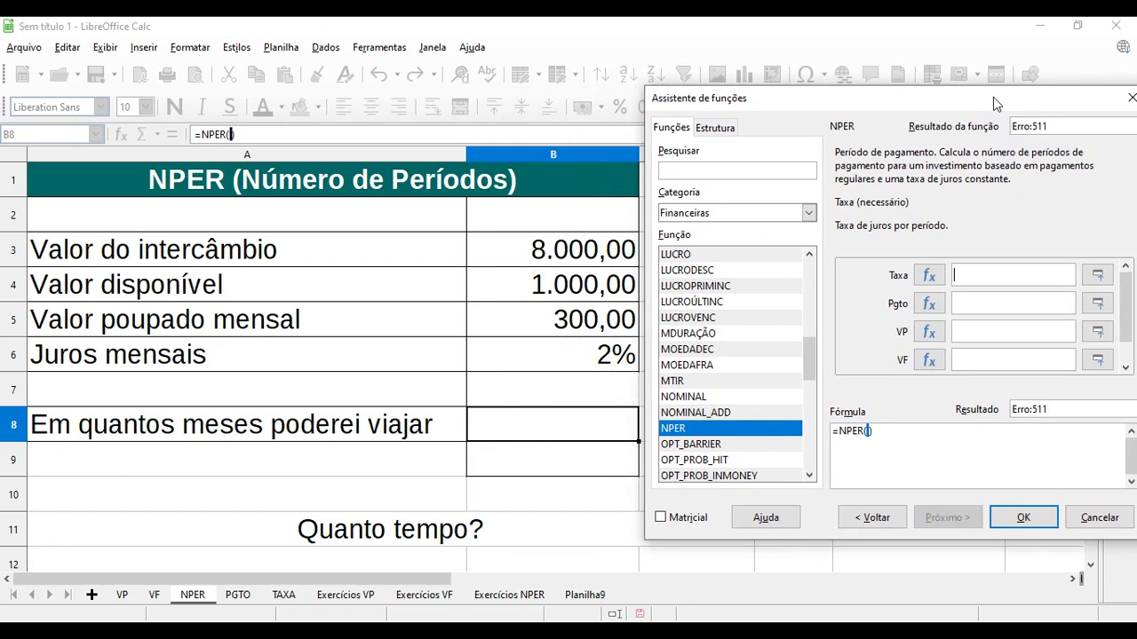
{"action": "left_click", "coordinate": [576, 360]}
{"action": "left_click", "coordinate": [1013, 304]}
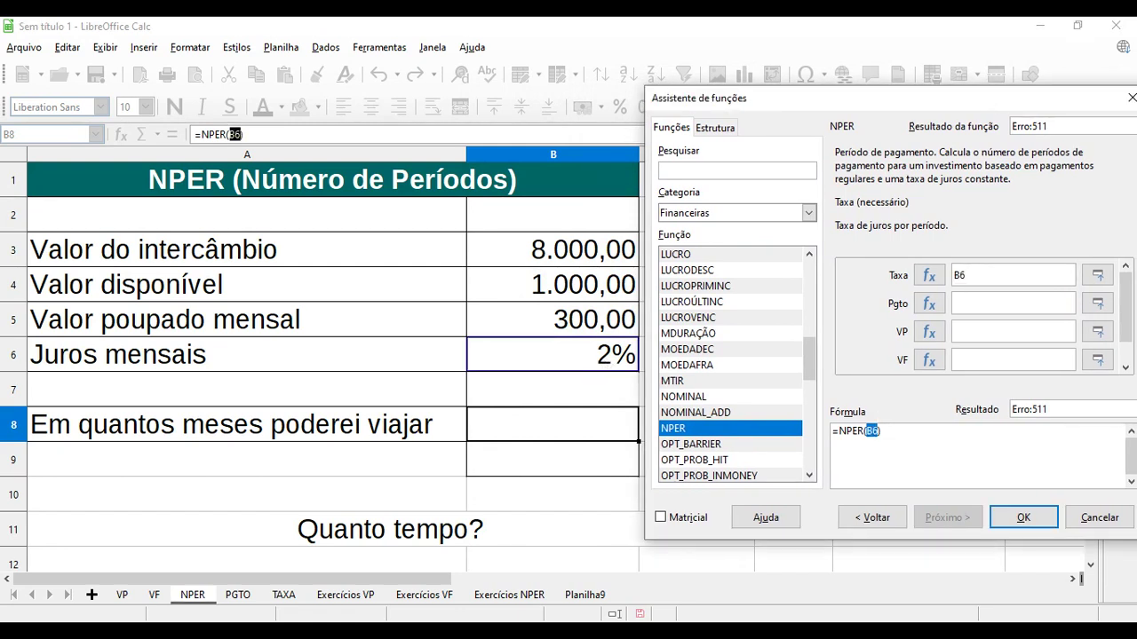
{"action": "left_click", "coordinate": [1013, 304]}
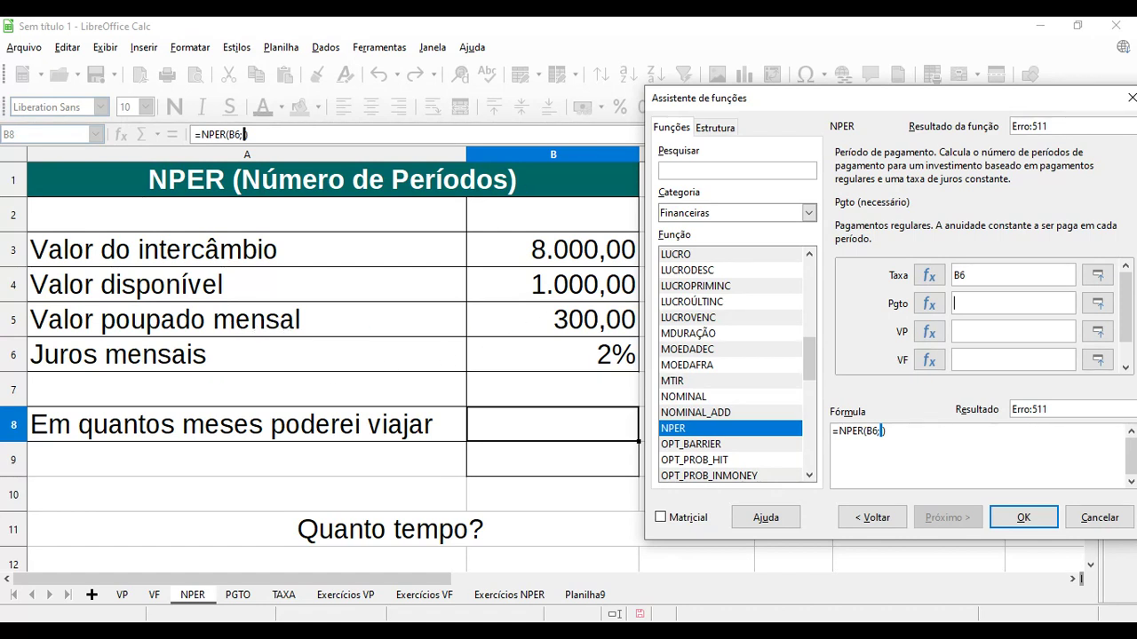
{"action": "type", "text": "-"}
{"action": "left_click", "coordinate": [577, 327]}
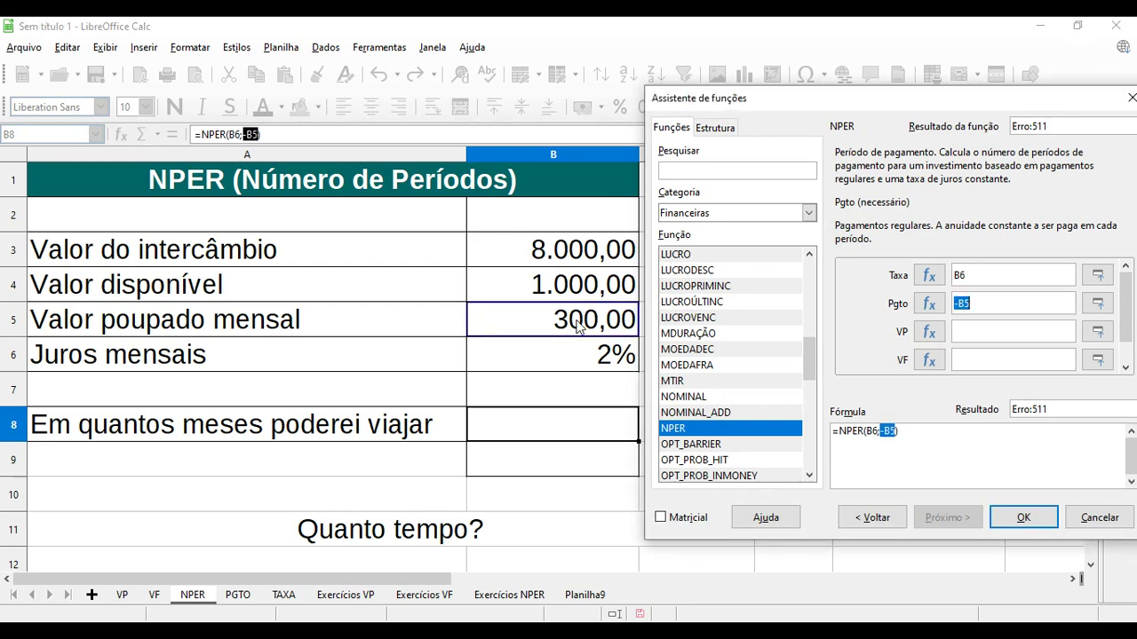
Step: Set the NPER function's VP argument to -B4 and its VF argument to B3, and insert the formula in B8
{"action": "left_click", "coordinate": [1004, 331]}
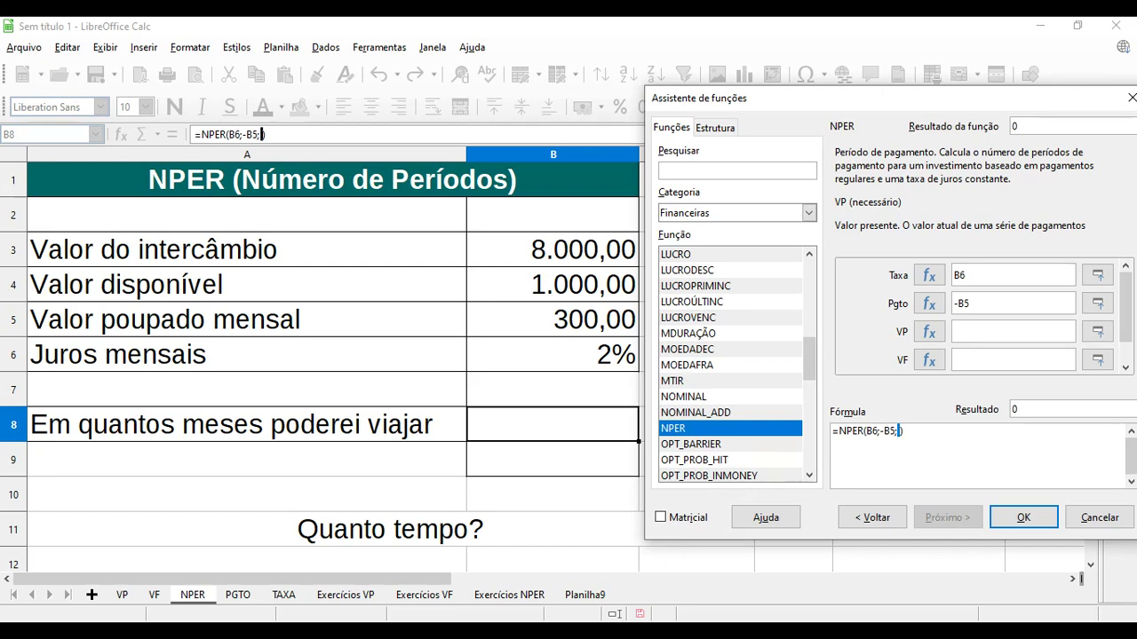
{"action": "type", "text": "-B4"}
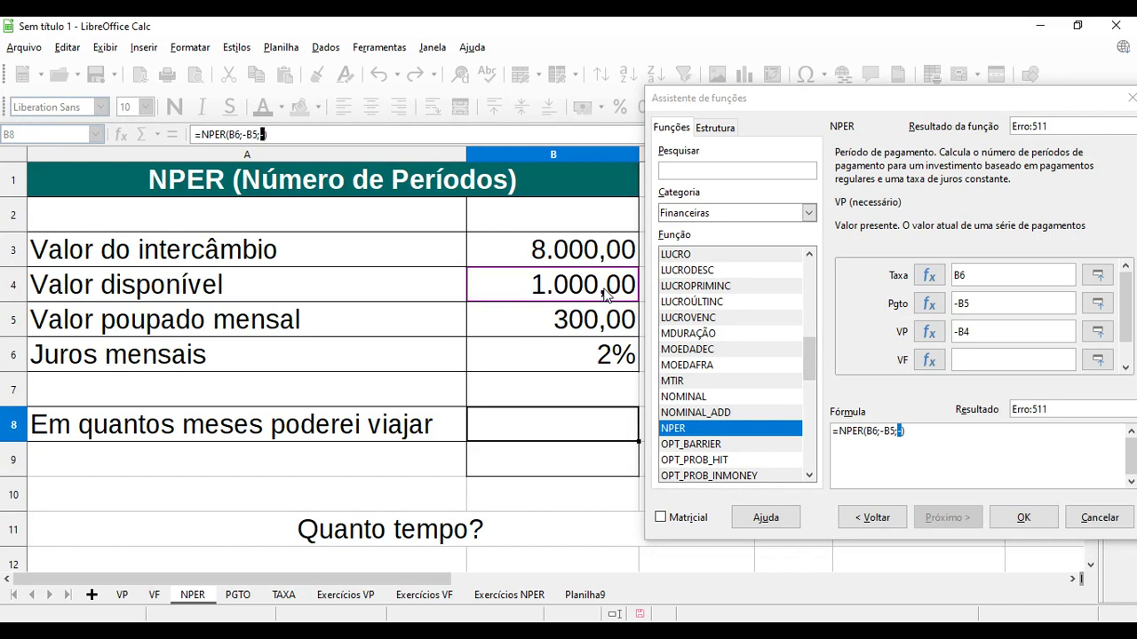
{"action": "left_click", "coordinate": [604, 293]}
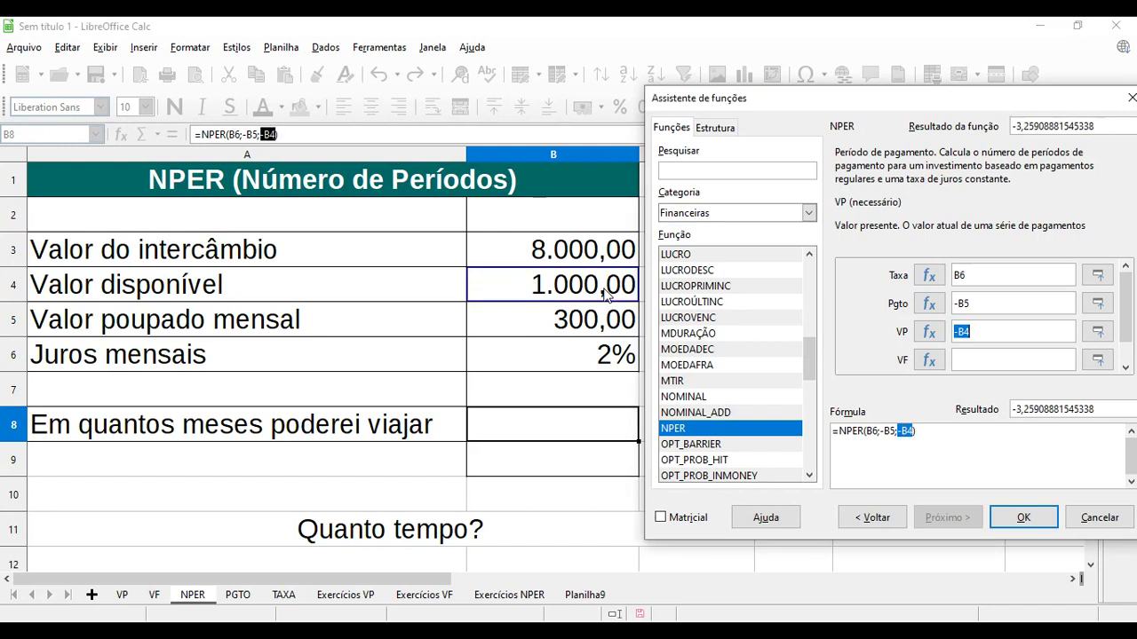
{"action": "left_click", "coordinate": [1012, 360]}
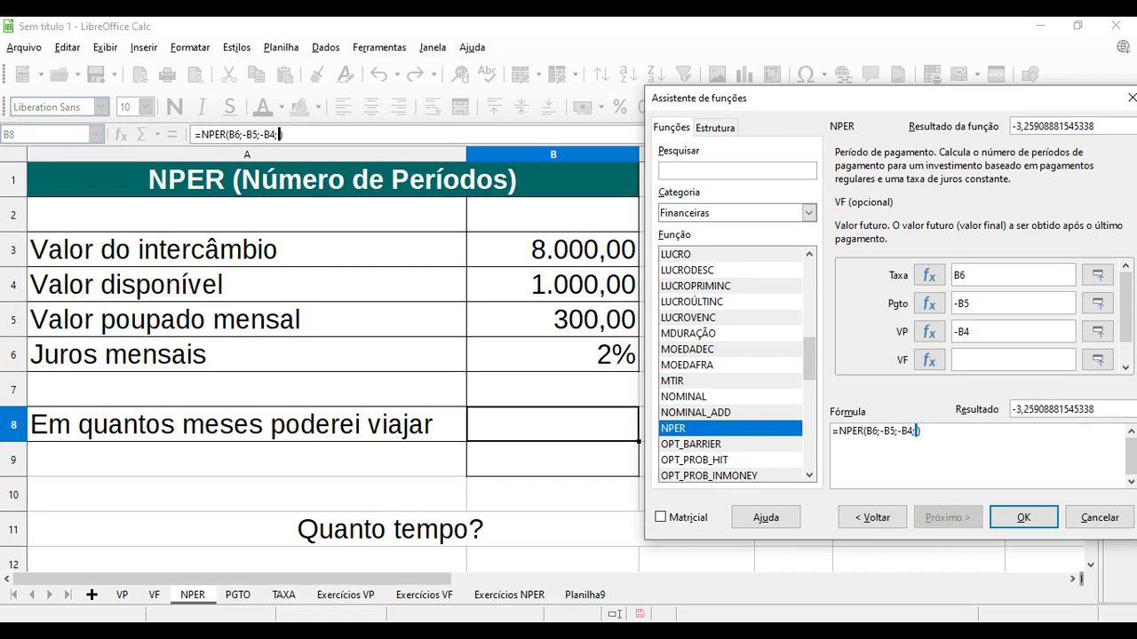
{"action": "left_click", "coordinate": [566, 256]}
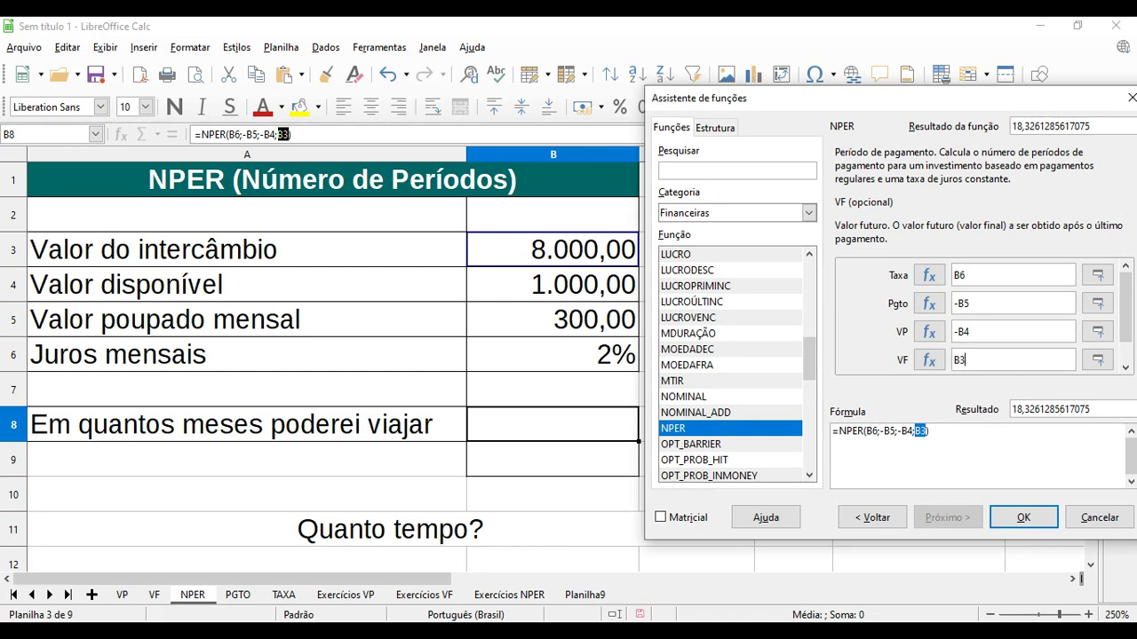
{"action": "left_click", "coordinate": [1023, 517]}
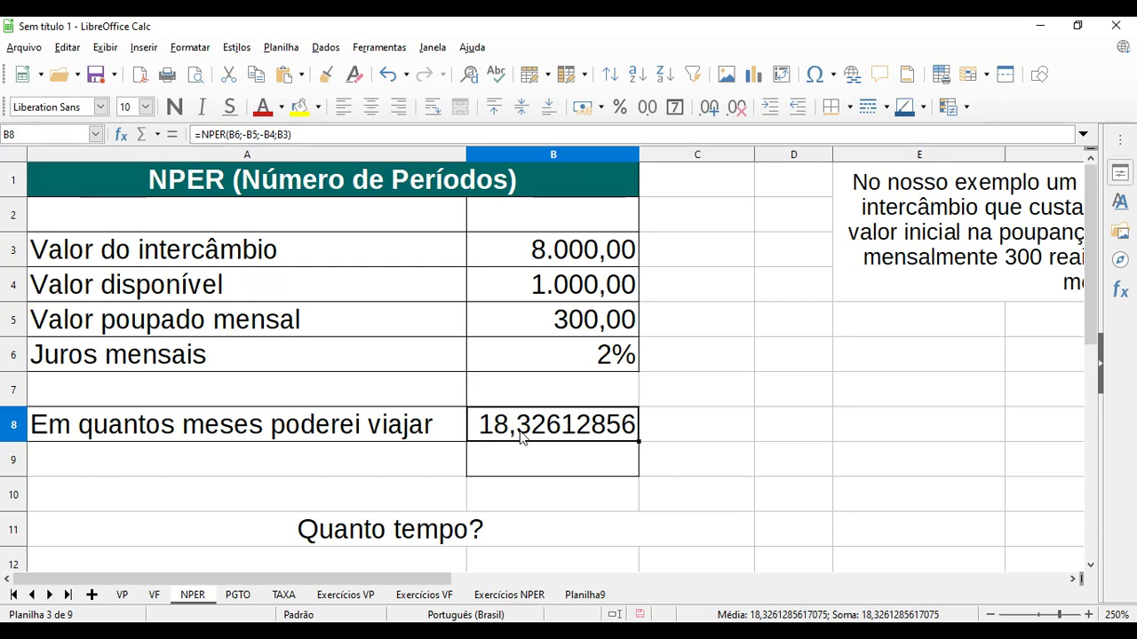
Step: Review the Valor do intercâmbio cell, and open the PGTO sheet to read its TV instalment example text
{"action": "left_click", "coordinate": [589, 253]}
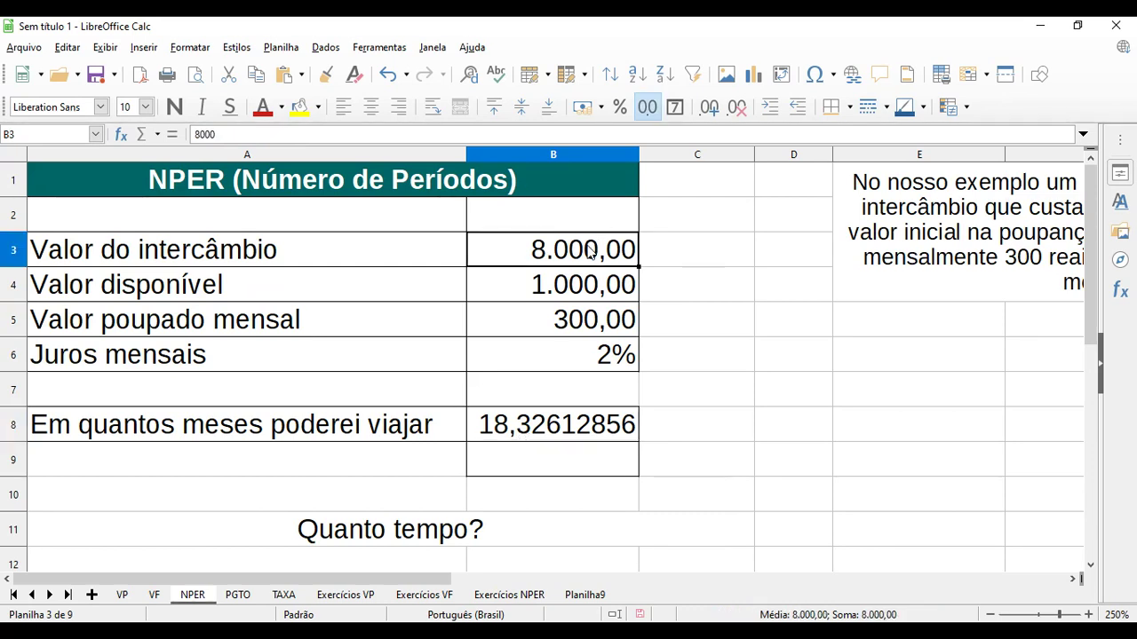
{"action": "left_click", "coordinate": [252, 595]}
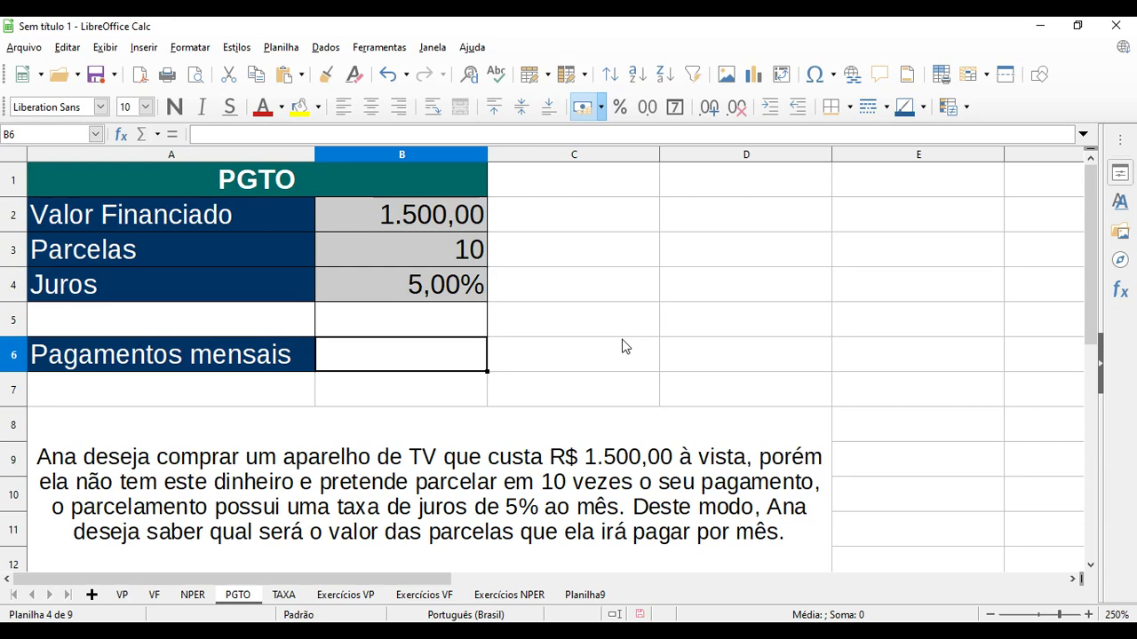
{"action": "left_click", "coordinate": [527, 500]}
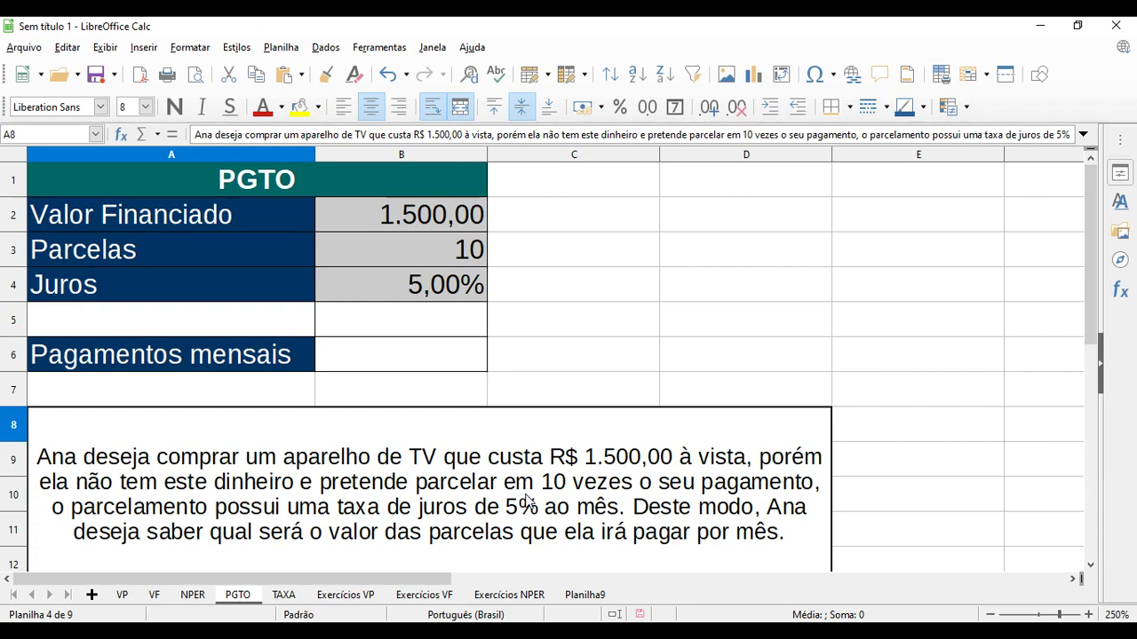
Step: Start the PGTO function from the Financeiras category in cell B6, beside "Pagamentos mensais"
{"action": "left_click", "coordinate": [373, 363]}
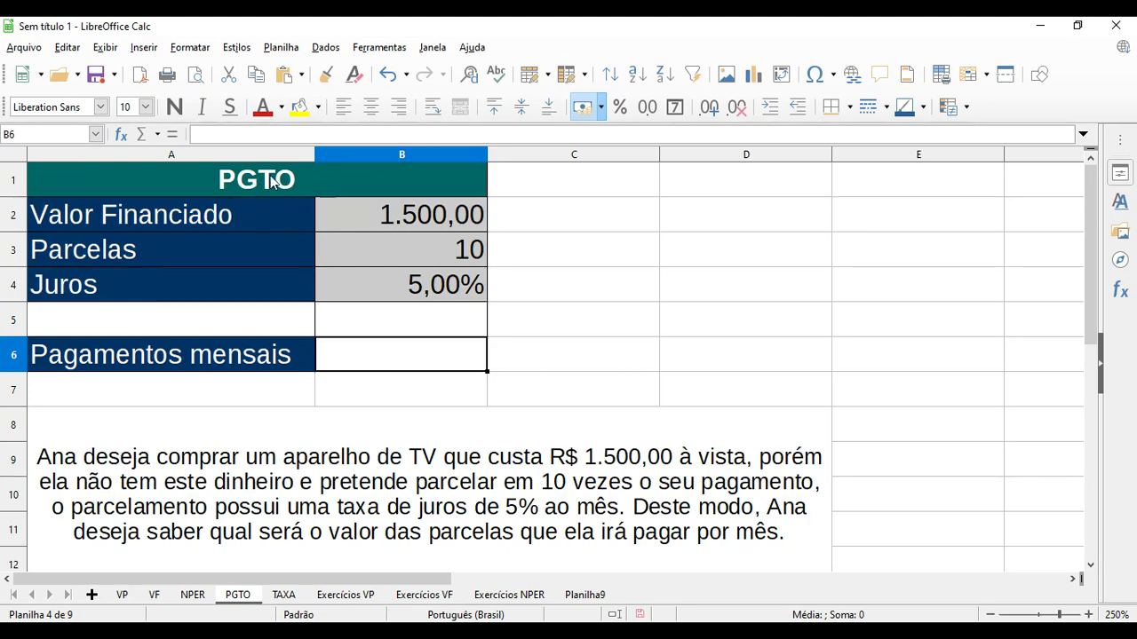
{"action": "left_click", "coordinate": [120, 135]}
{"action": "left_click", "coordinate": [480, 228]}
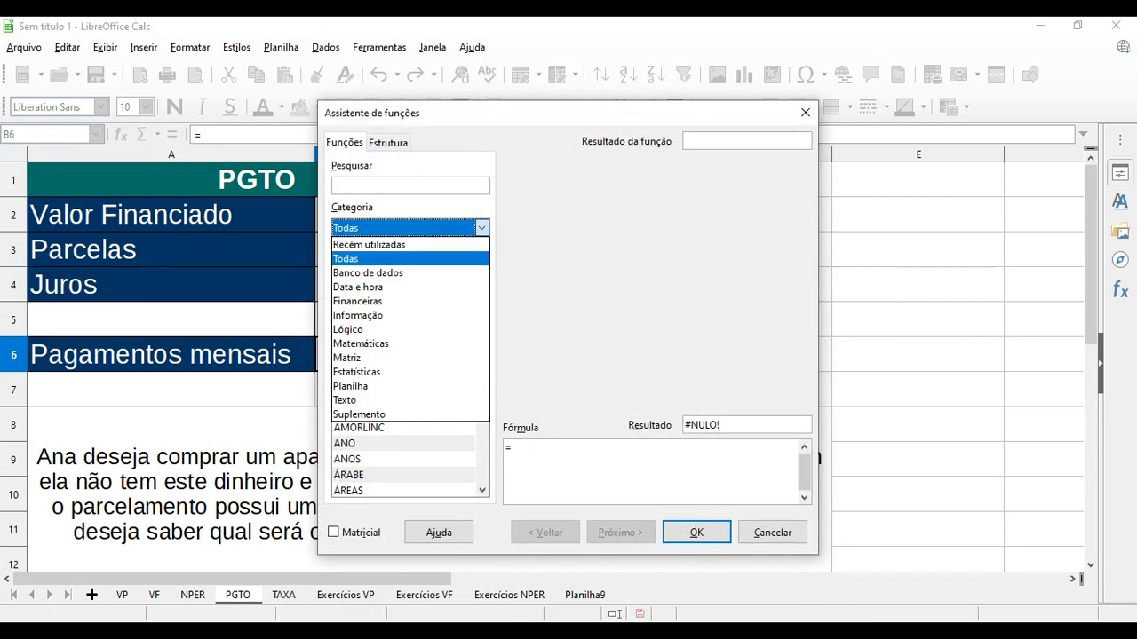
{"action": "key", "text": "Up"}
{"action": "key", "text": "Up"}
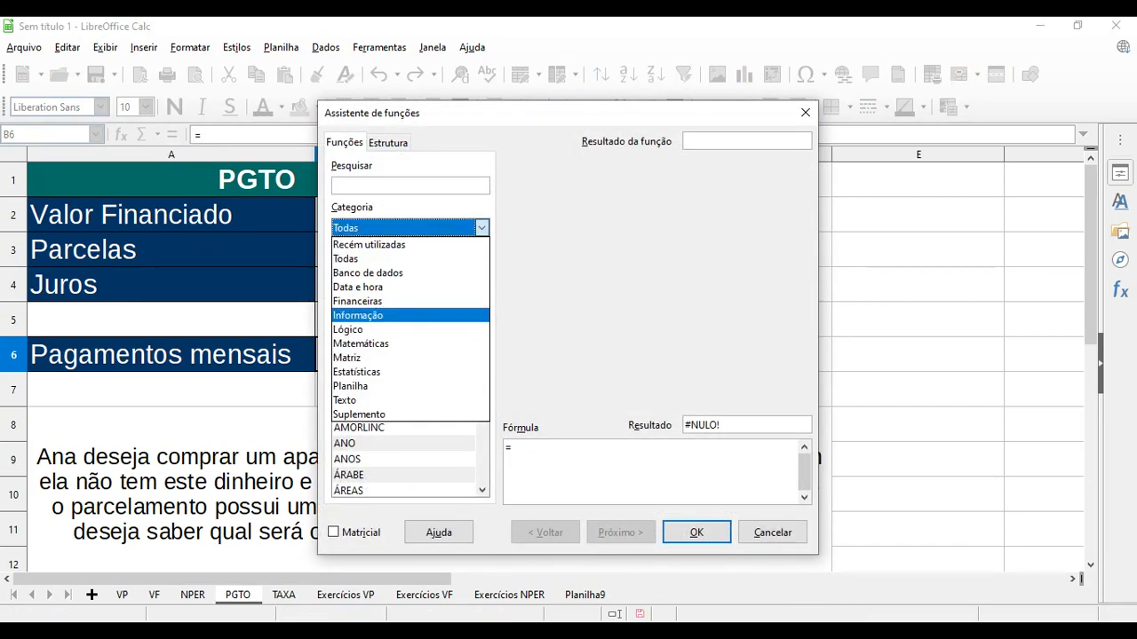
{"action": "key", "text": "Return"}
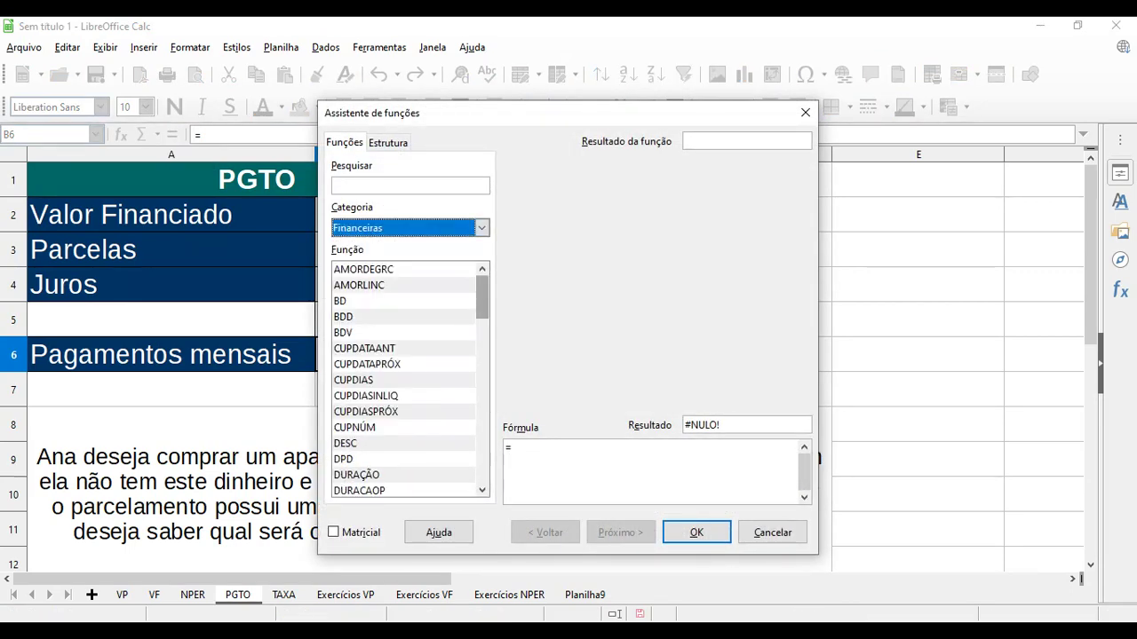
{"action": "scroll", "coordinate": [409, 379], "scroll_direction": "down", "scroll_amount": 15}
{"action": "scroll", "coordinate": [408, 379], "scroll_direction": "down", "scroll_amount": 4}
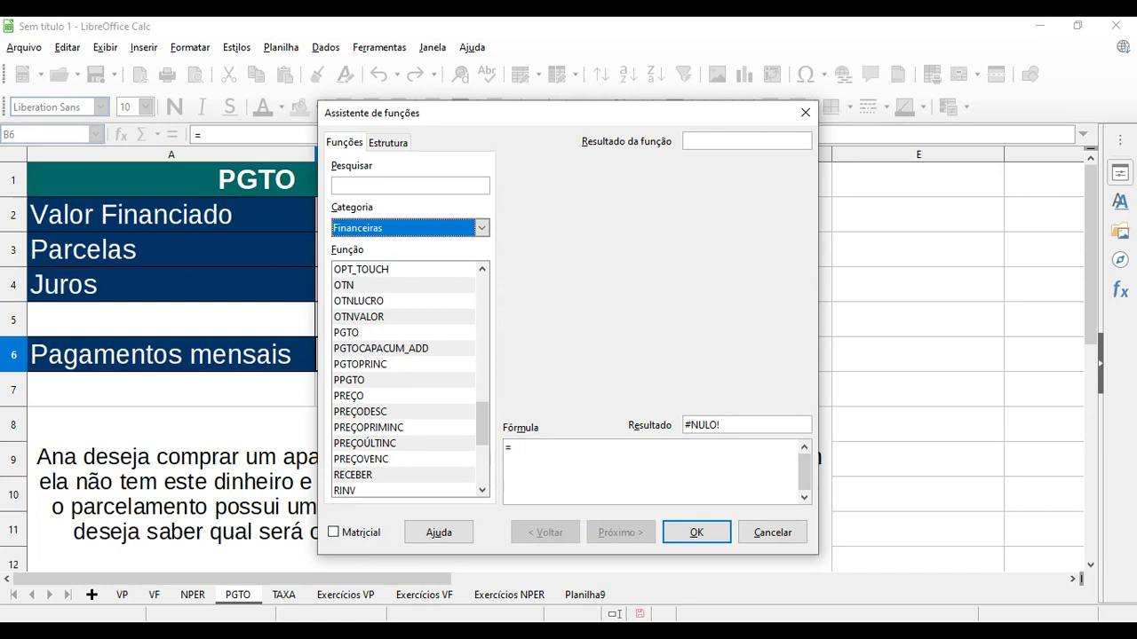
{"action": "left_click", "coordinate": [347, 332]}
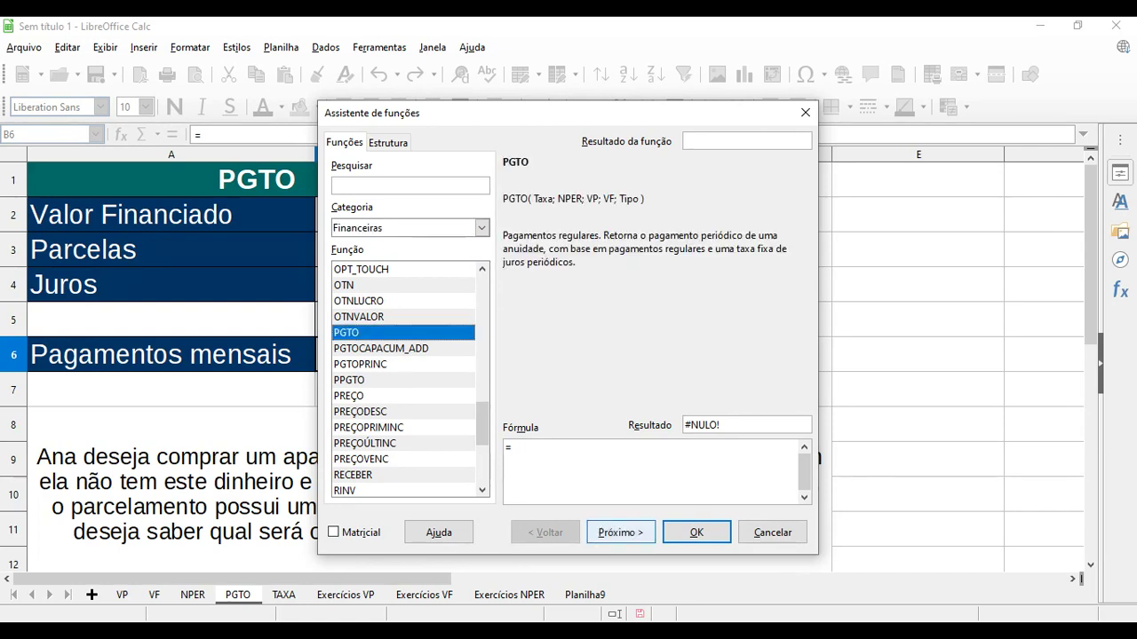
{"action": "left_click", "coordinate": [621, 532]}
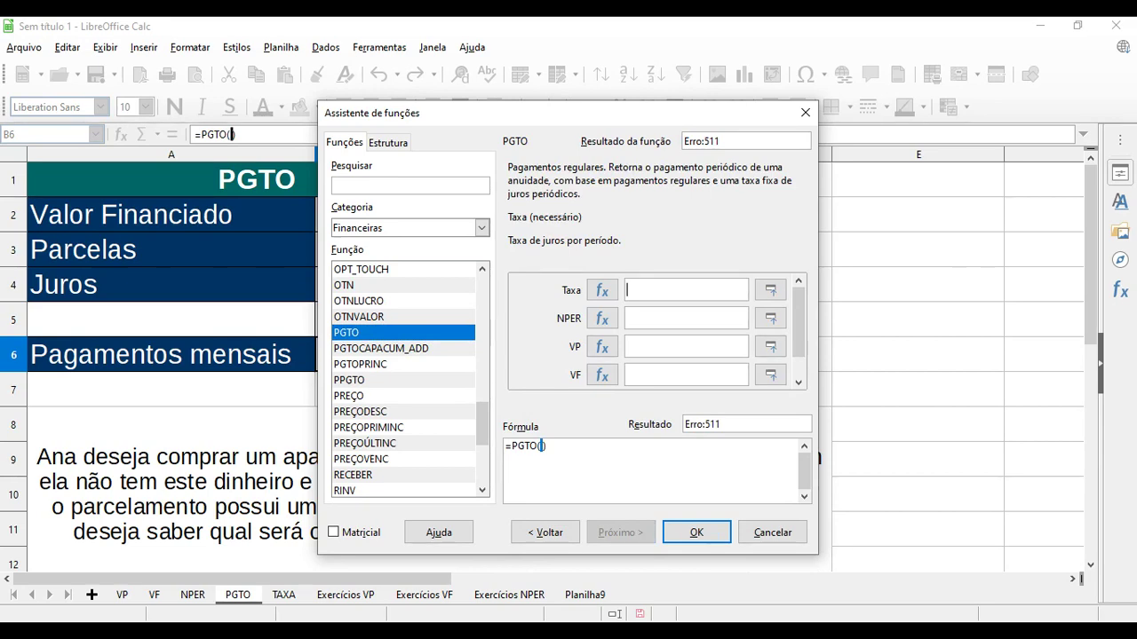
Step: Set the PGTO arguments Taxa to B4, NPER to B3 and VP to -B2, and insert the formula in B6
{"action": "left_click_drag", "start_coordinate": [444, 113], "coordinate": [631, 105]}
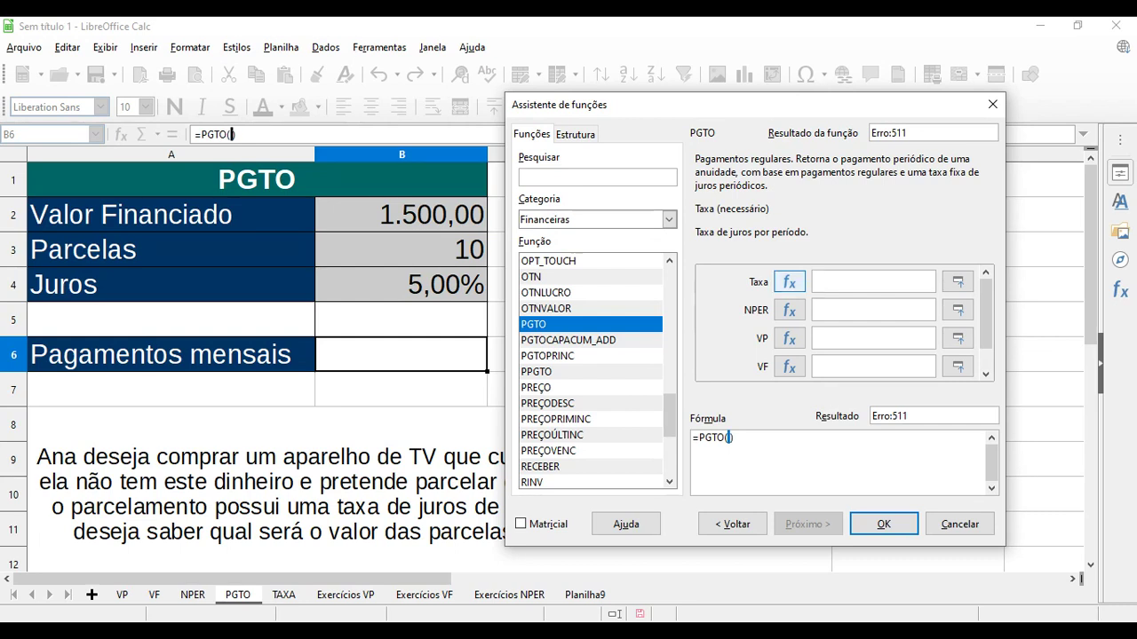
{"action": "left_click", "coordinate": [460, 298]}
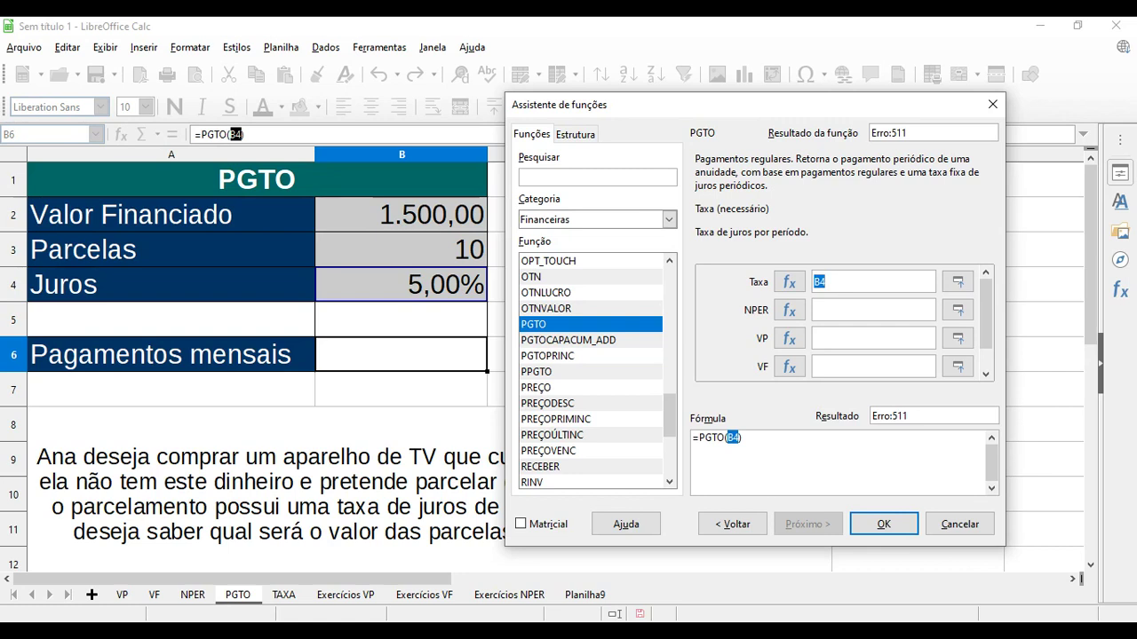
{"action": "left_click", "coordinate": [873, 310]}
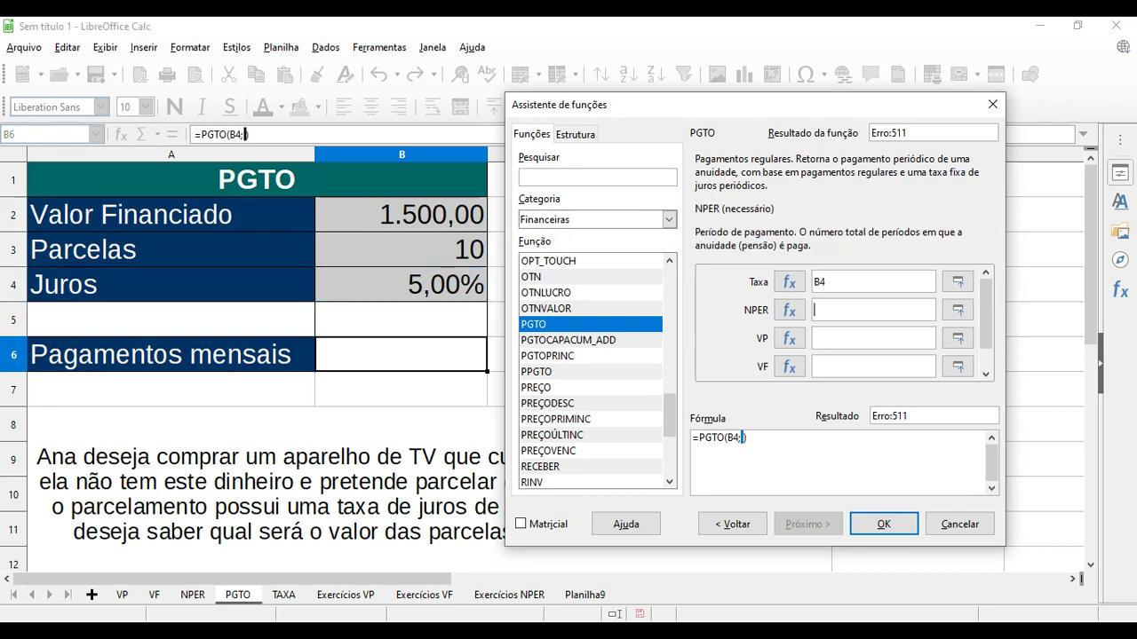
{"action": "left_click", "coordinate": [441, 251]}
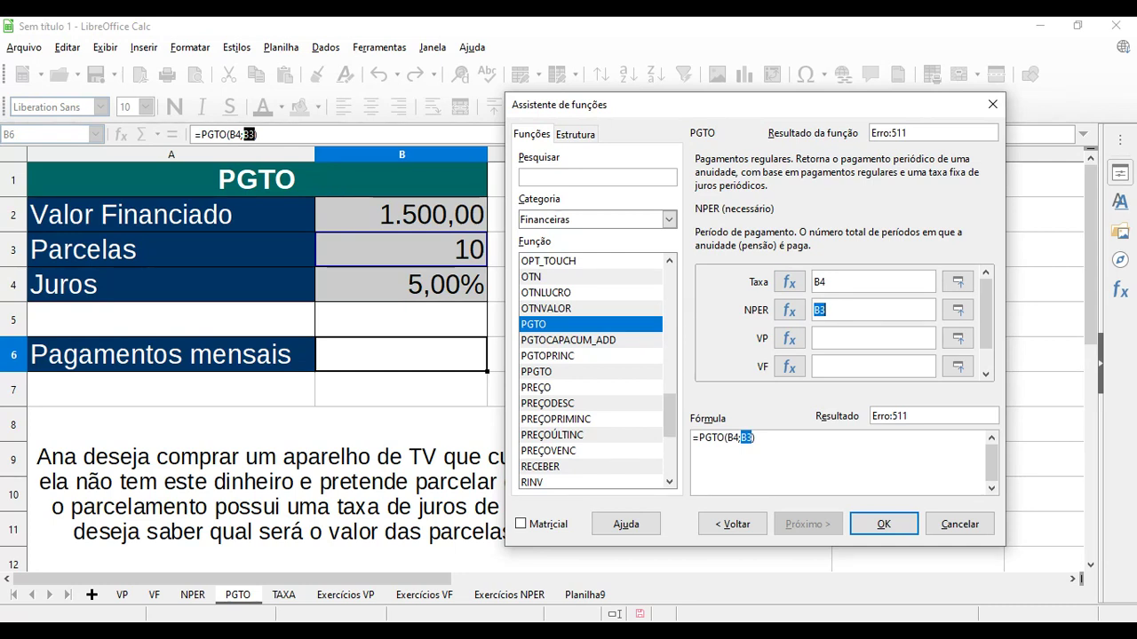
{"action": "left_click", "coordinate": [873, 338]}
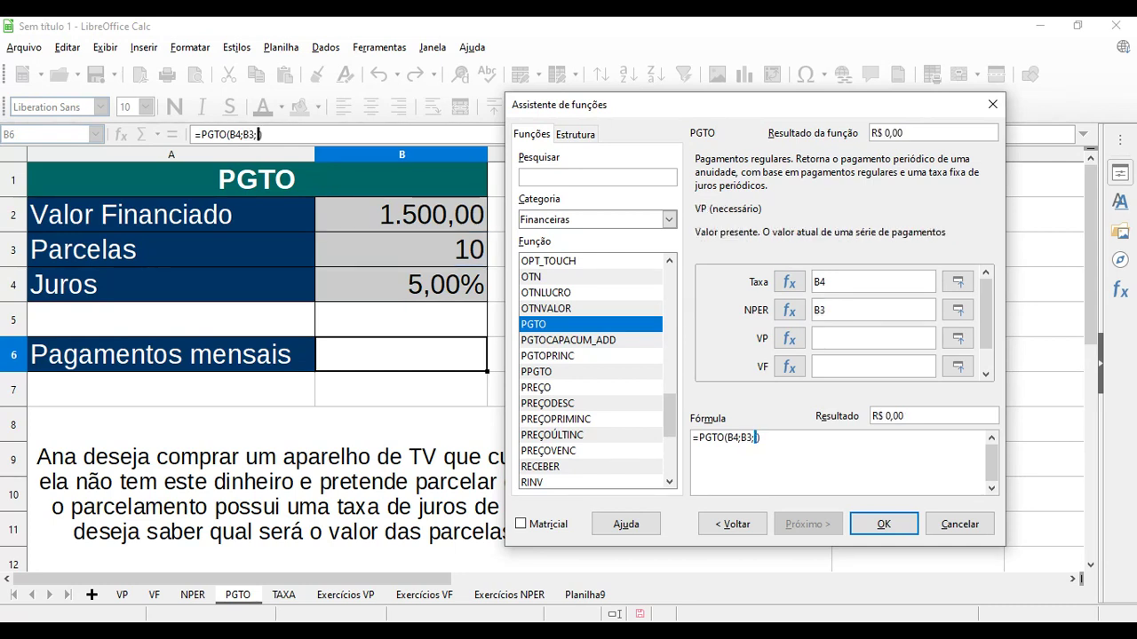
{"action": "type", "text": "-"}
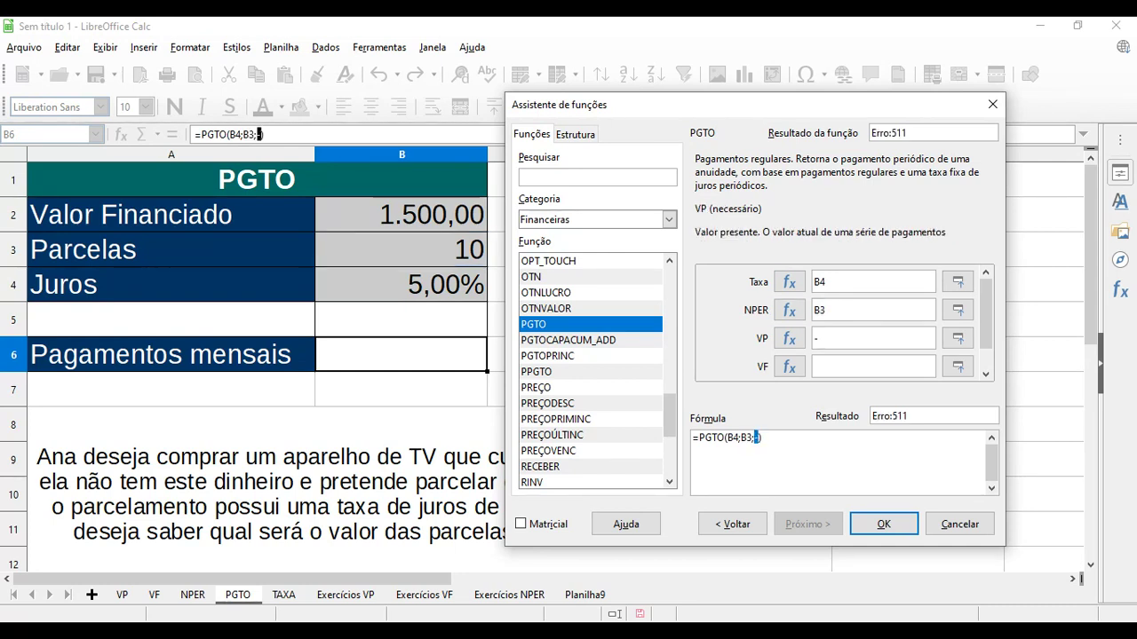
{"action": "left_click", "coordinate": [438, 219]}
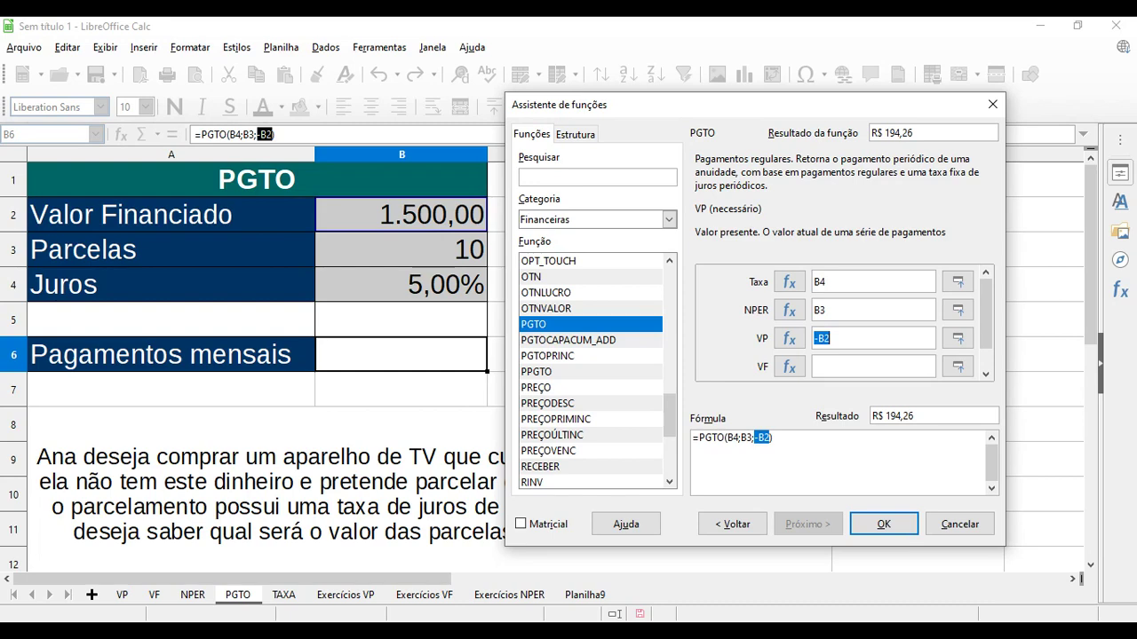
{"action": "left_click", "coordinate": [884, 524]}
{"action": "left_click", "coordinate": [577, 366]}
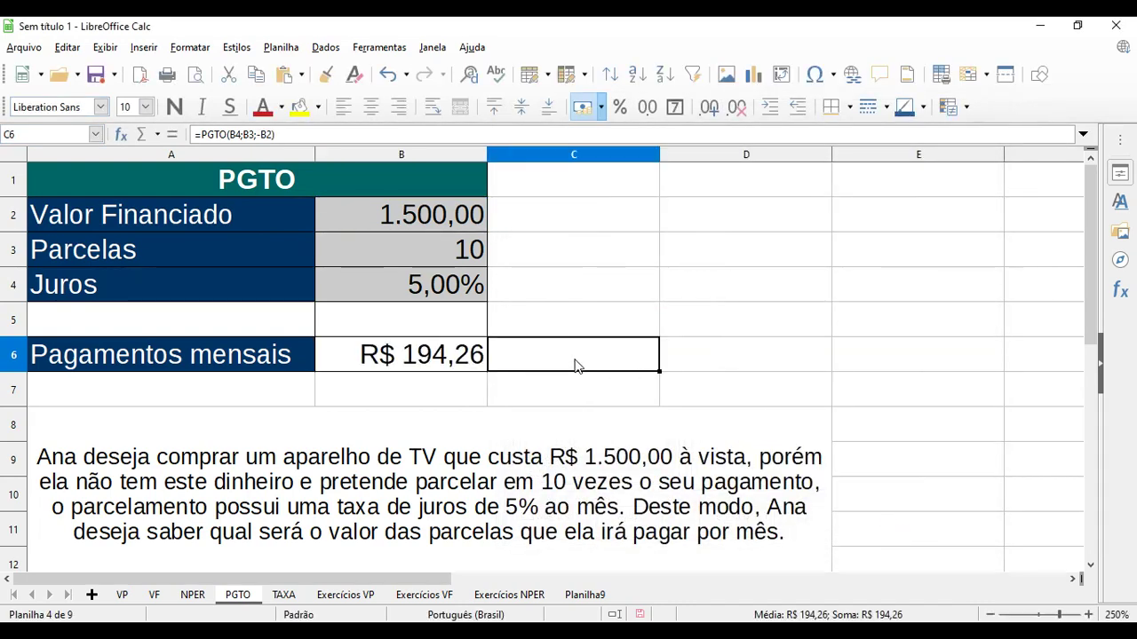
{"action": "left_click", "coordinate": [428, 361]}
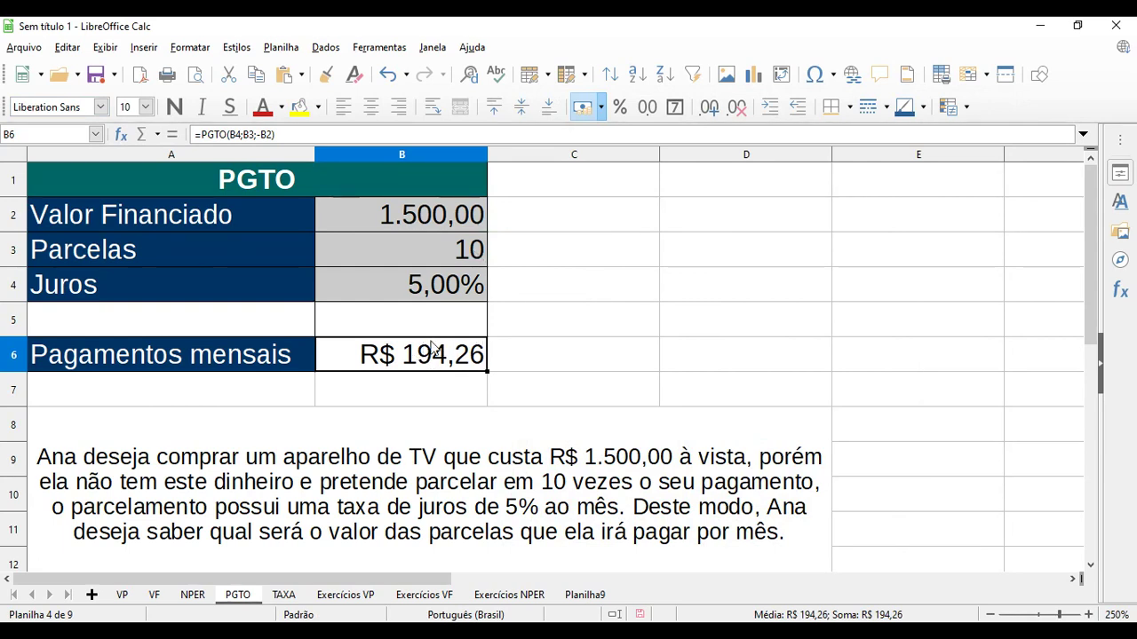
{"action": "left_click", "coordinate": [529, 360]}
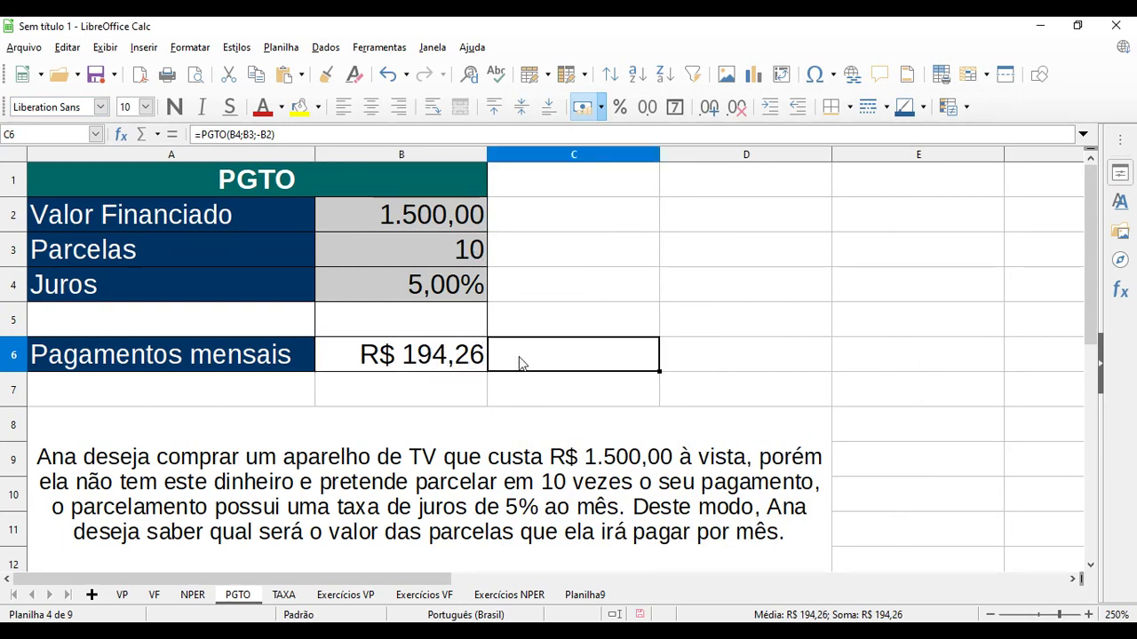
{"action": "type", "text": "="}
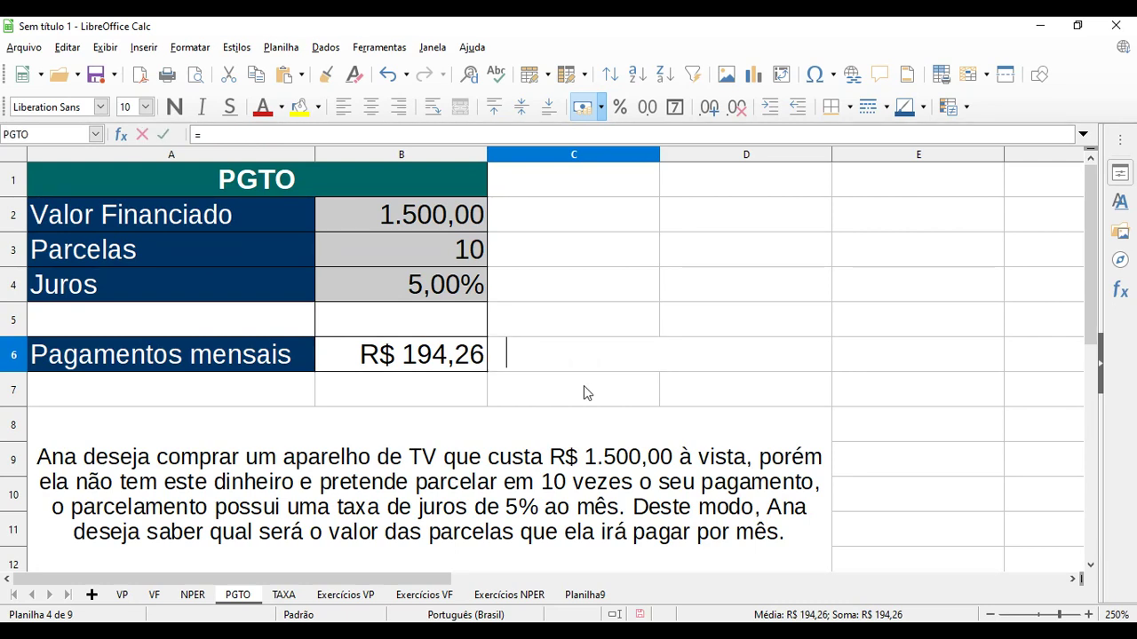
{"action": "left_click", "coordinate": [435, 404]}
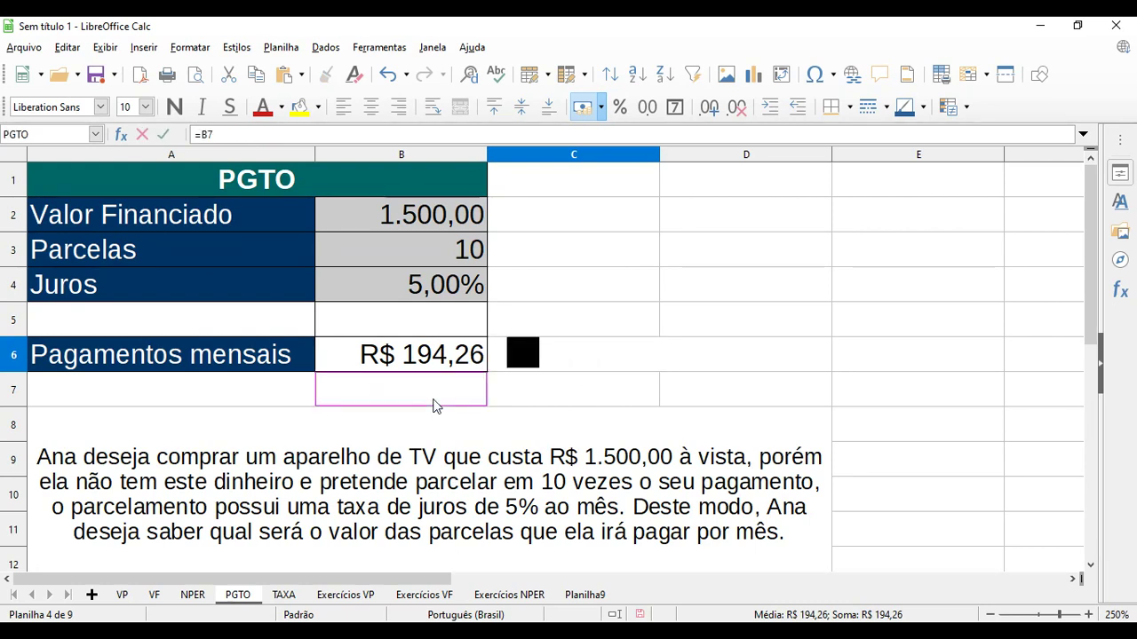
{"action": "type", "text": "="}
{"action": "key", "text": "BackSpace"}
{"action": "key", "text": "BackSpace"}
{"action": "key", "text": "BackSpace"}
{"action": "key", "text": "BackSpace"}
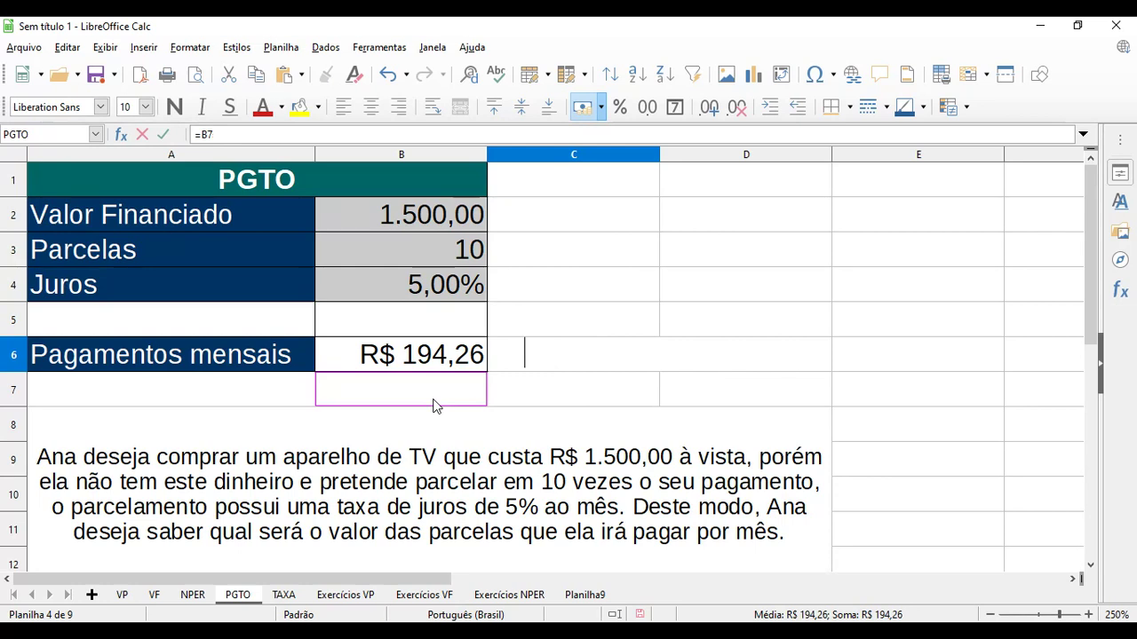
{"action": "key", "text": "Return"}
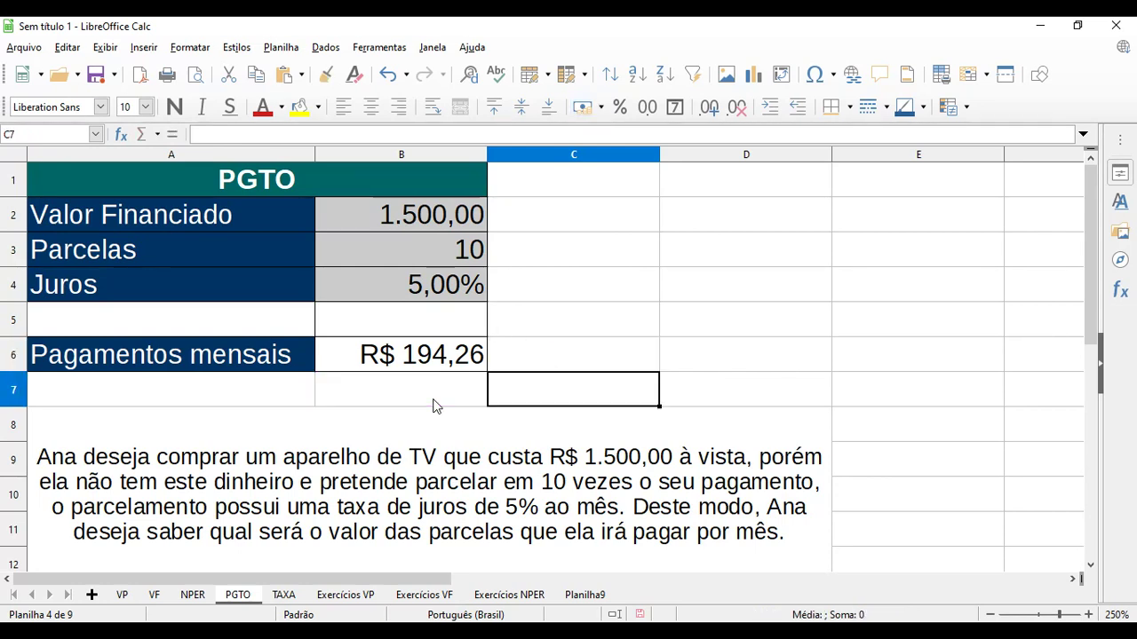
Step: Calculate the total paid in cell B7, below the monthly payment, with the formula =B6*B3
{"action": "left_click", "coordinate": [435, 404]}
{"action": "type", "text": "="}
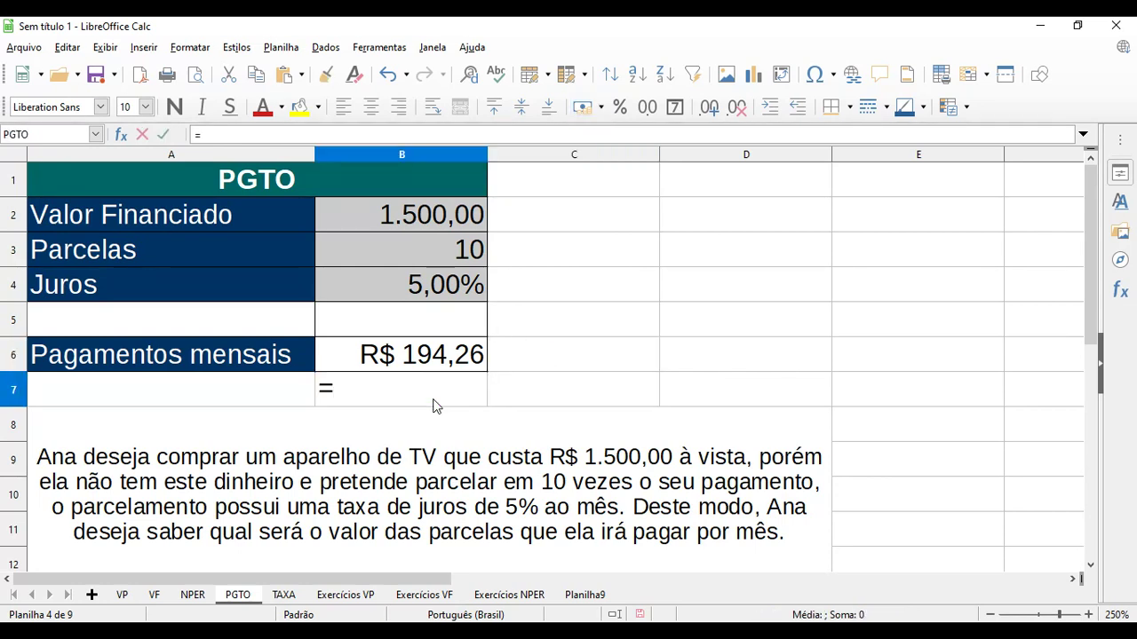
{"action": "left_click", "coordinate": [463, 364]}
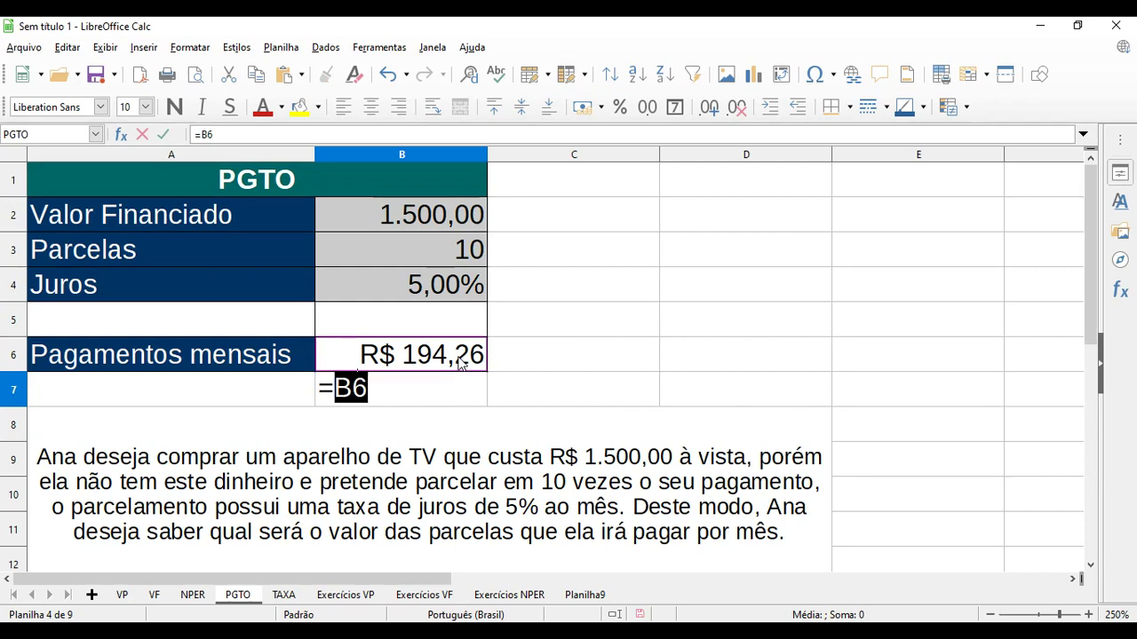
{"action": "type", "text": "*"}
{"action": "left_click", "coordinate": [474, 241]}
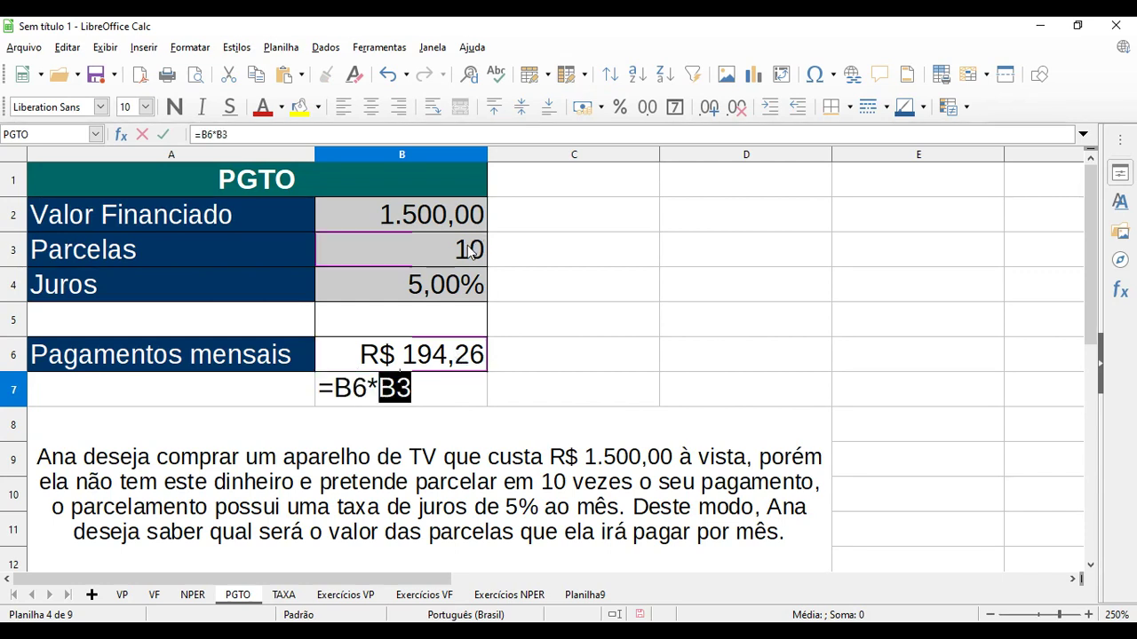
{"action": "key", "text": "Return"}
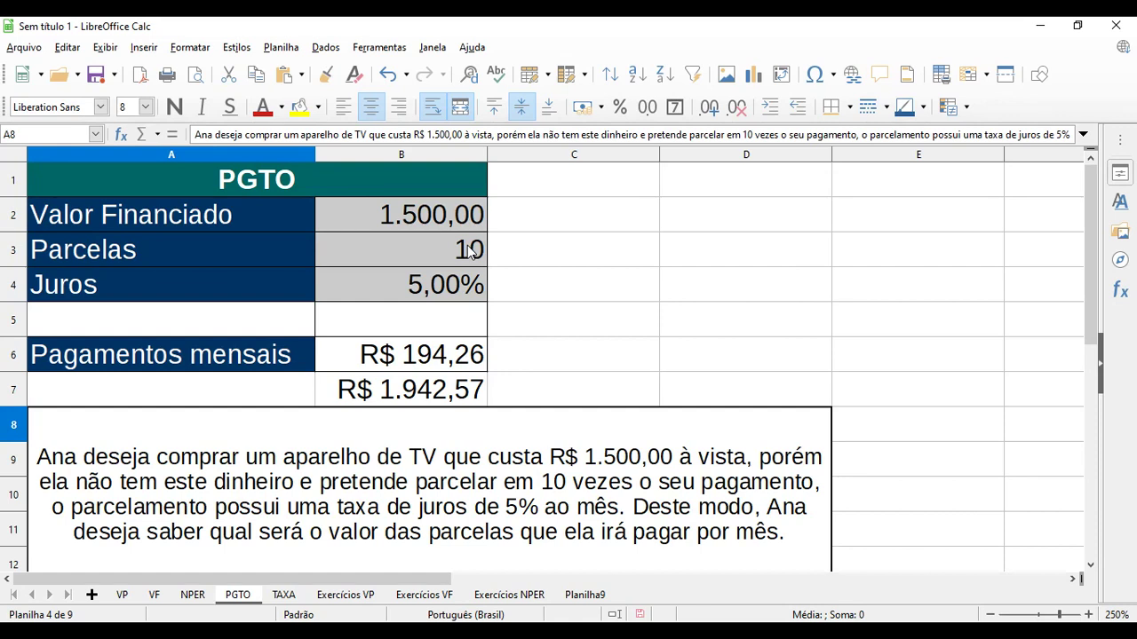
{"action": "left_click", "coordinate": [717, 359]}
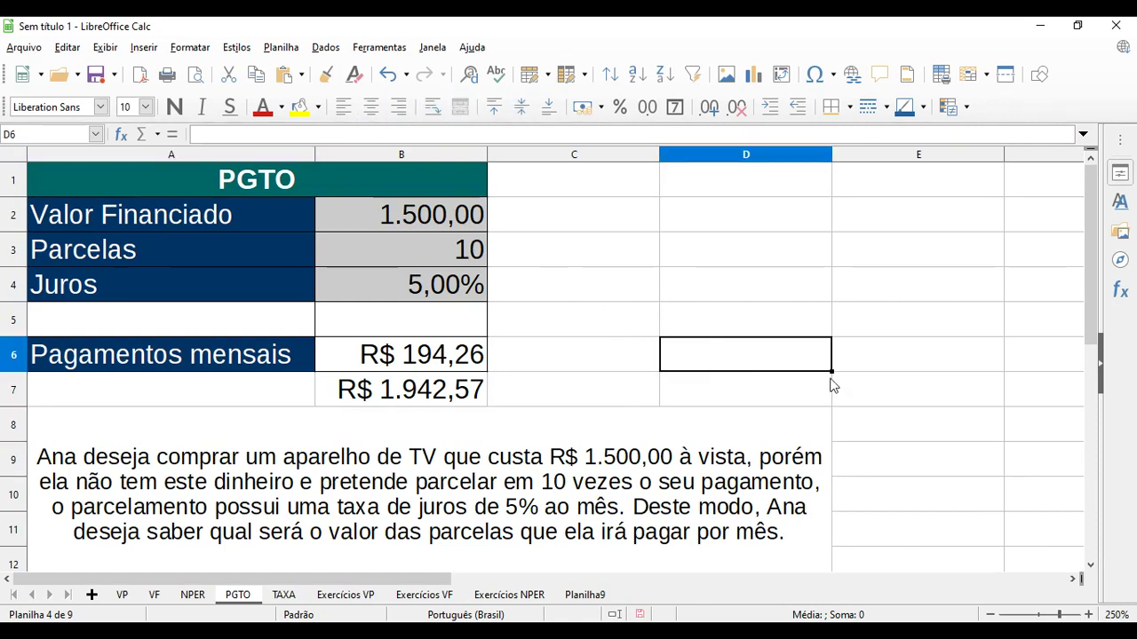
Step: Open the TAXA sheet and read its loan example text along with the financed amount, instalment count and instalment value cells
{"action": "left_click", "coordinate": [294, 598]}
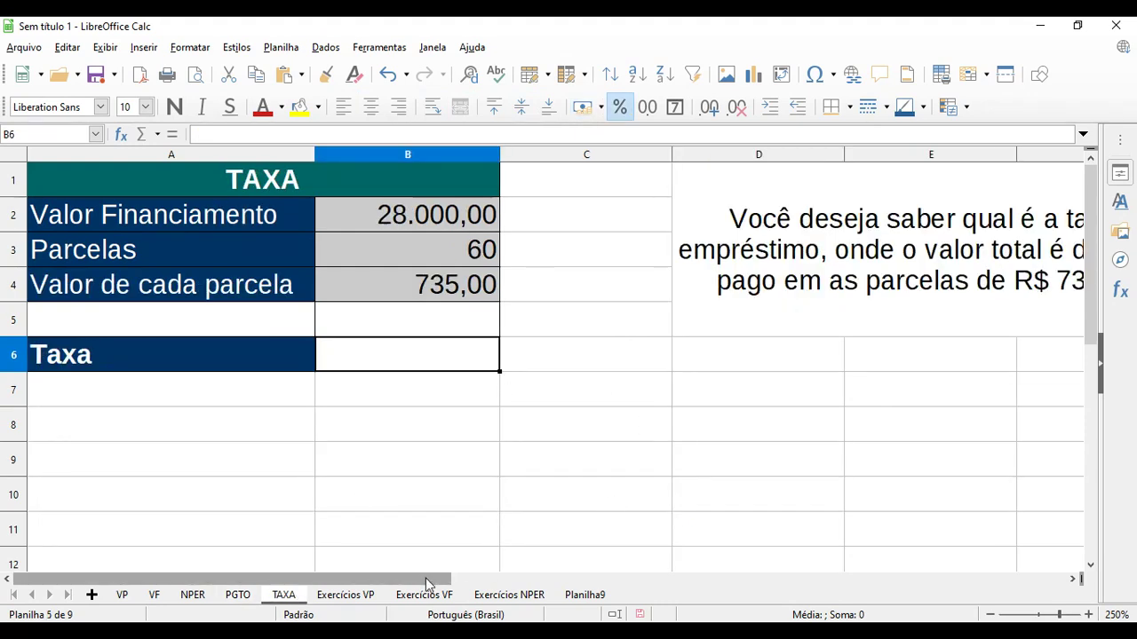
{"action": "left_click_drag", "start_coordinate": [426, 584], "coordinate": [571, 583]}
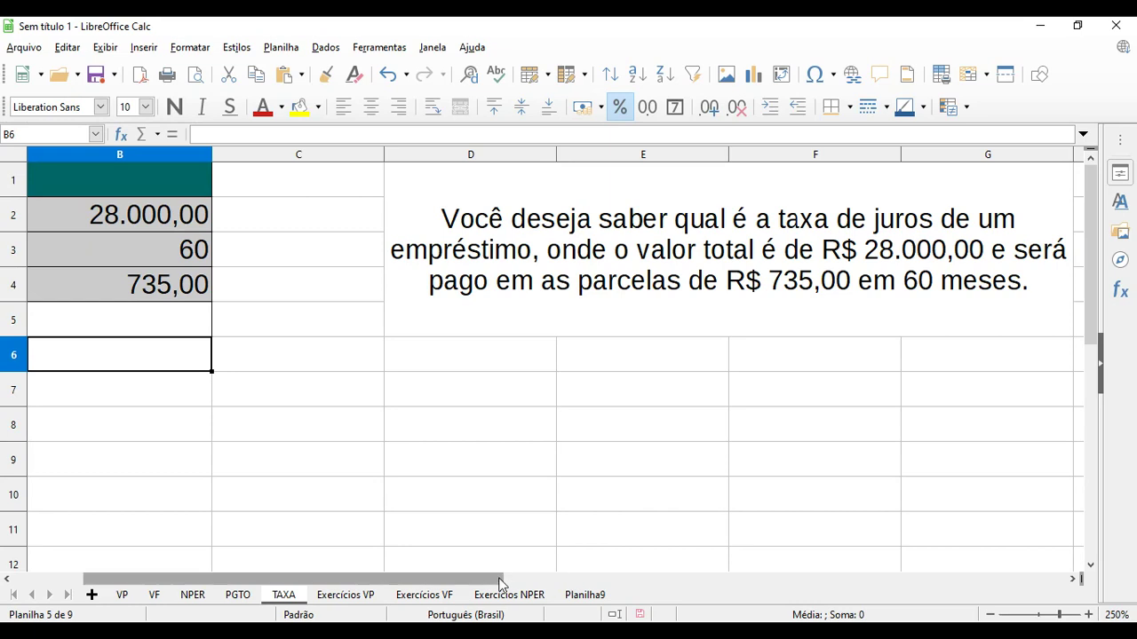
{"action": "left_click_drag", "start_coordinate": [495, 580], "coordinate": [524, 585]}
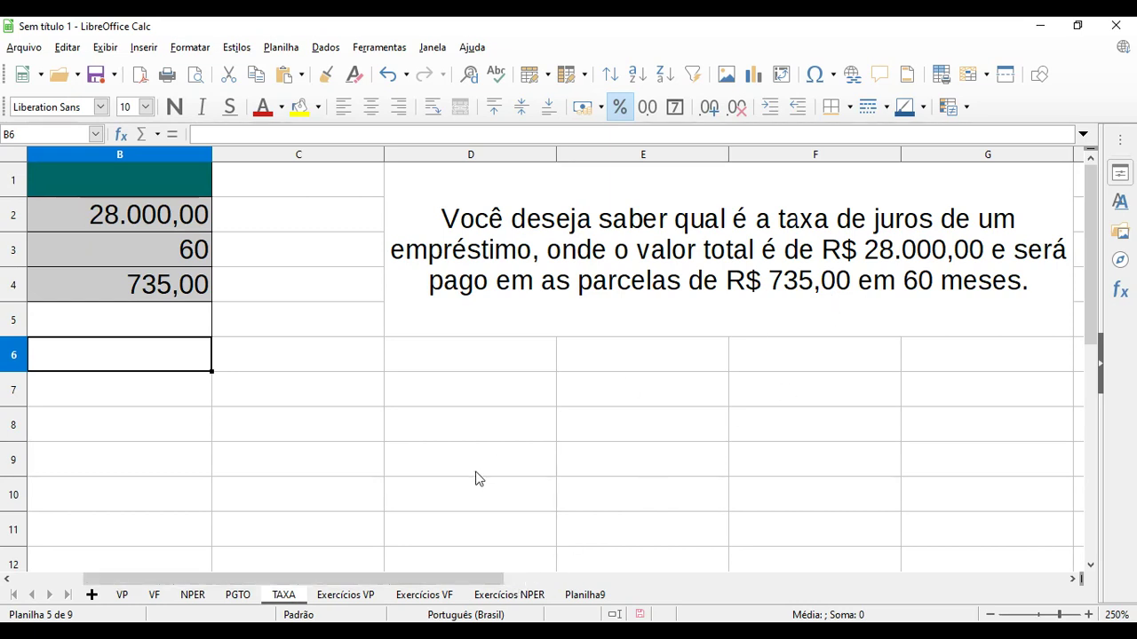
{"action": "left_click", "coordinate": [1072, 578]}
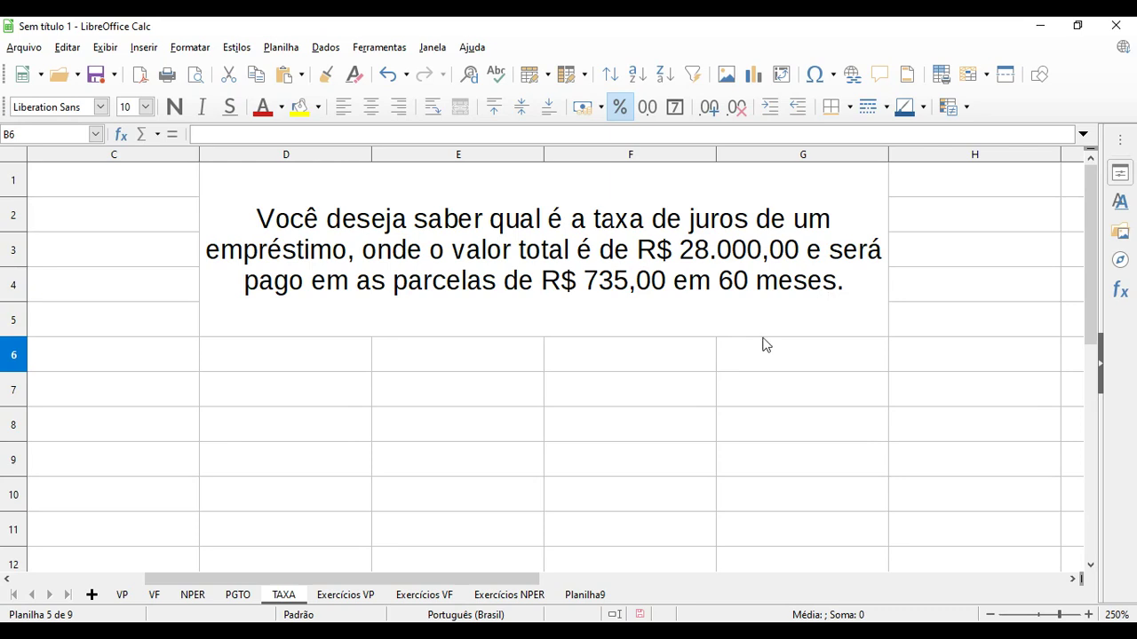
{"action": "left_click_drag", "start_coordinate": [503, 577], "coordinate": [268, 576]}
{"action": "left_click", "coordinate": [383, 217]}
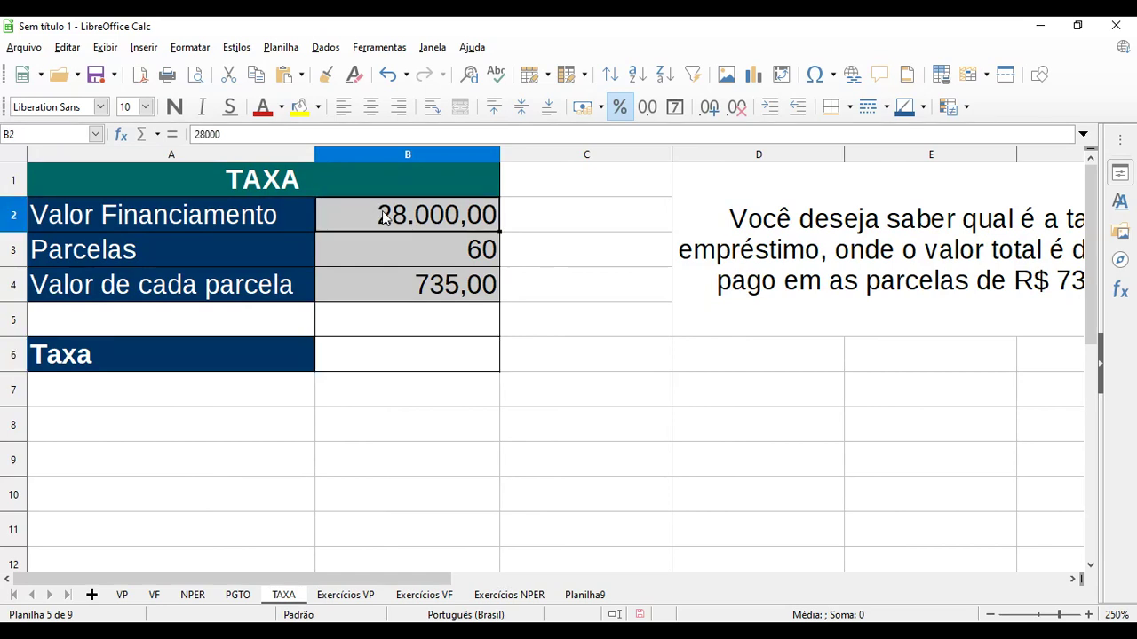
{"action": "left_click", "coordinate": [383, 242]}
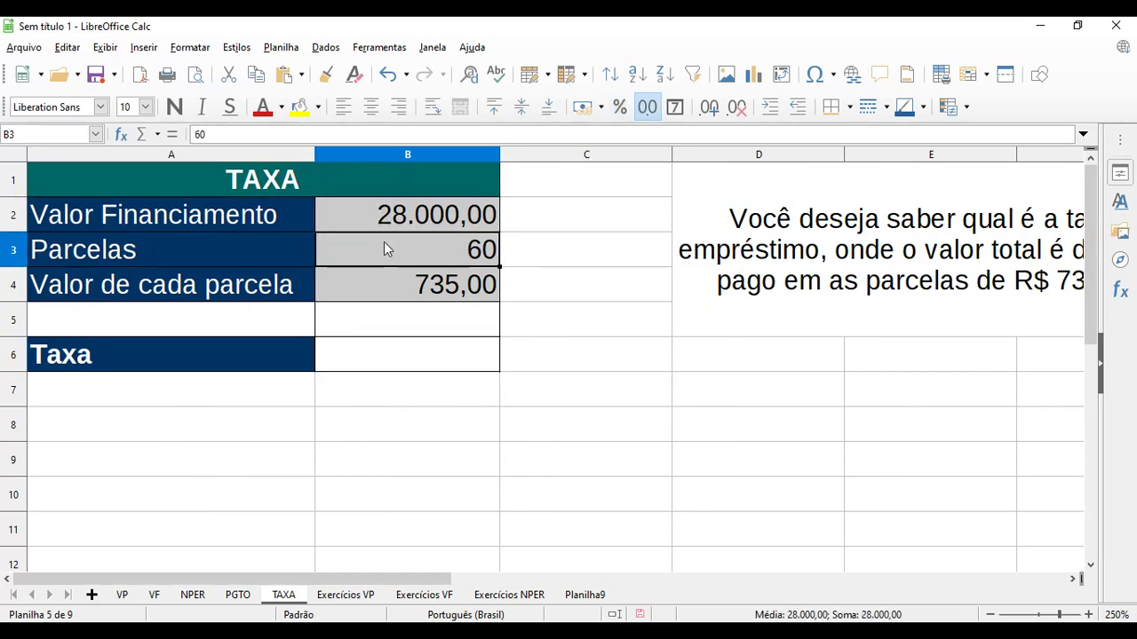
{"action": "left_click", "coordinate": [419, 282]}
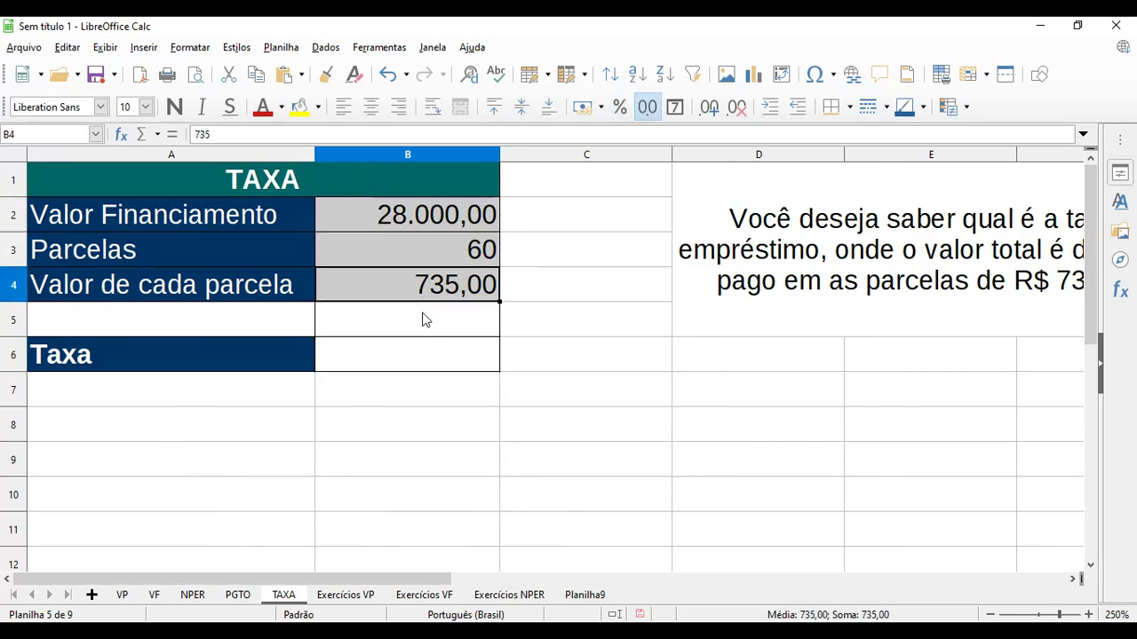
Step: Start the TAXA function from the Financeiras category in cell B6, beside "Taxa"
{"action": "left_click", "coordinate": [425, 361]}
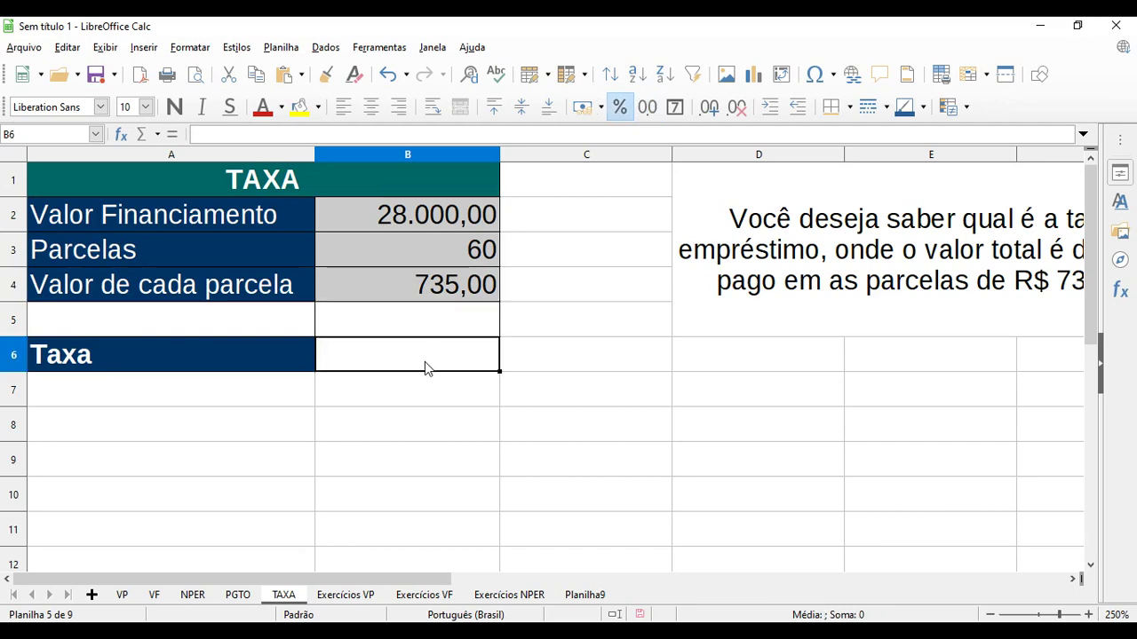
{"action": "left_click", "coordinate": [120, 135]}
{"action": "left_click", "coordinate": [668, 219]}
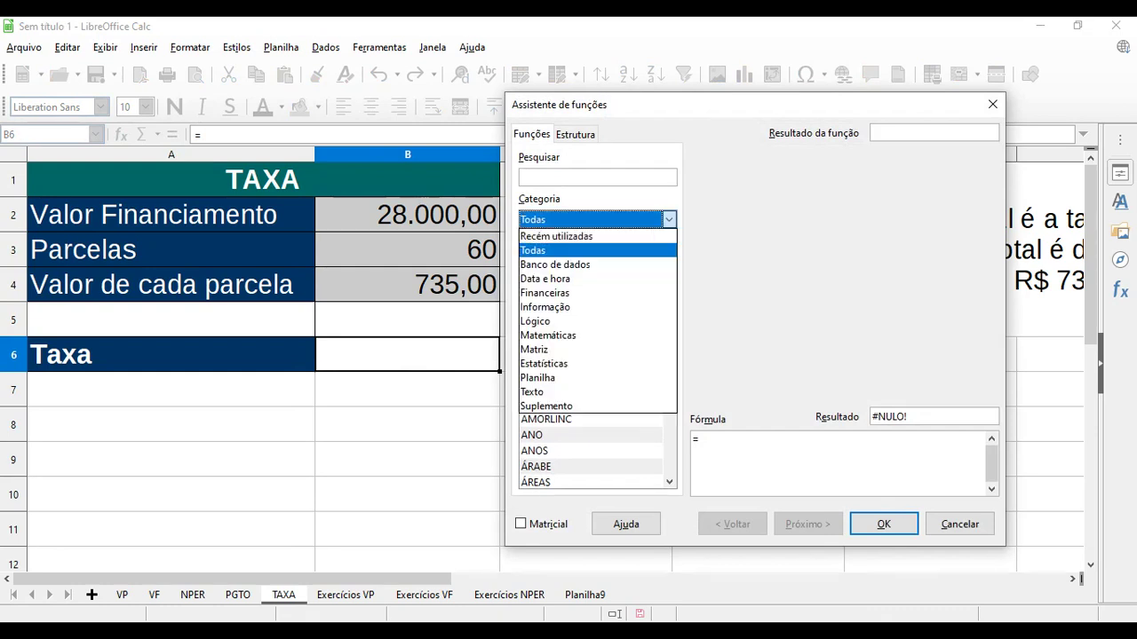
{"action": "left_click", "coordinate": [545, 293]}
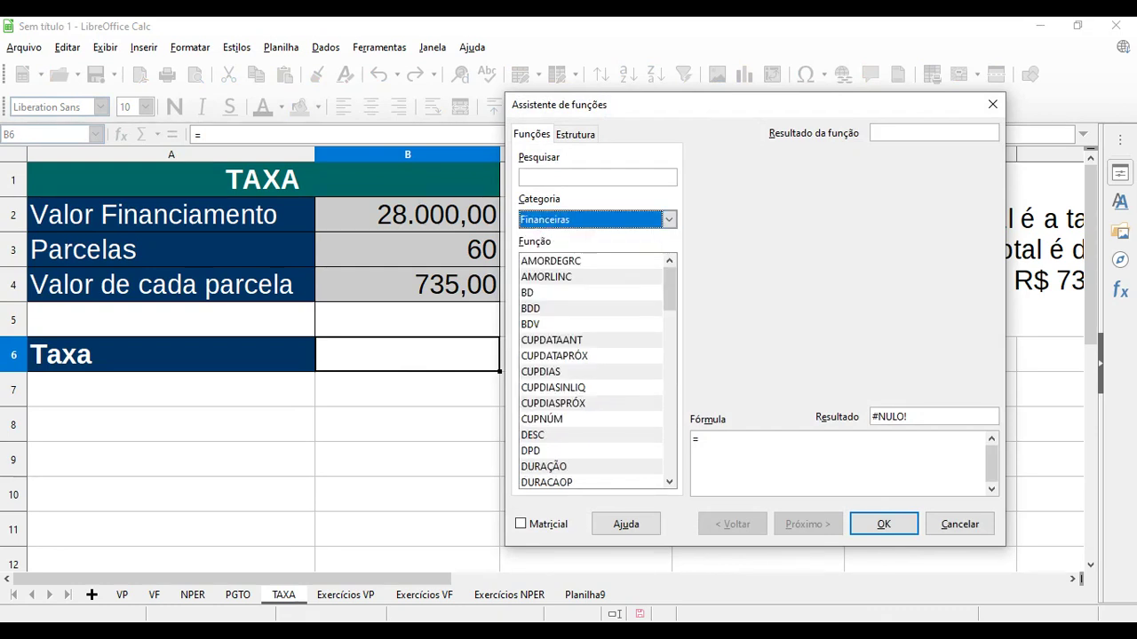
{"action": "scroll", "coordinate": [597, 372], "scroll_direction": "down", "scroll_amount": 12}
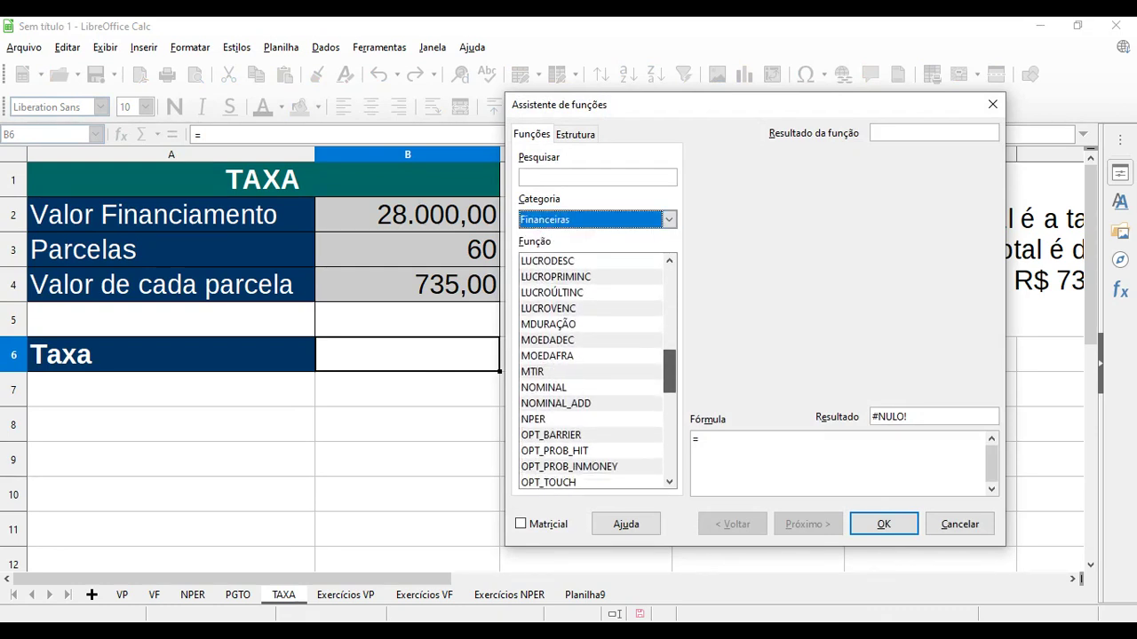
{"action": "scroll", "coordinate": [598, 371], "scroll_direction": "down", "scroll_amount": 6}
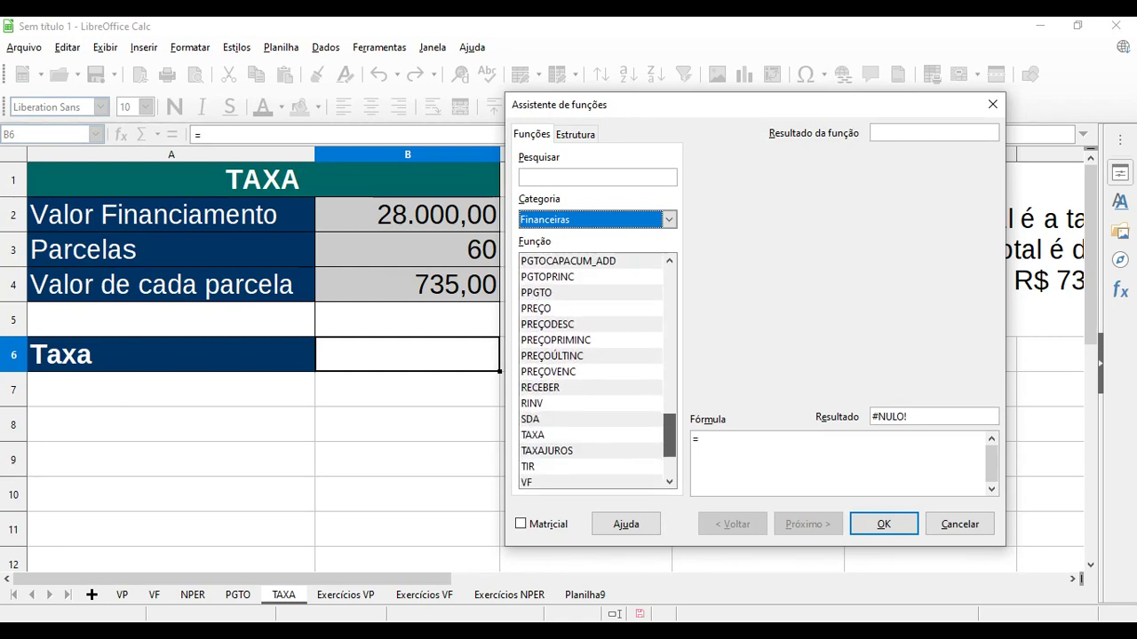
{"action": "left_click", "coordinate": [533, 434]}
{"action": "left_click", "coordinate": [547, 450]}
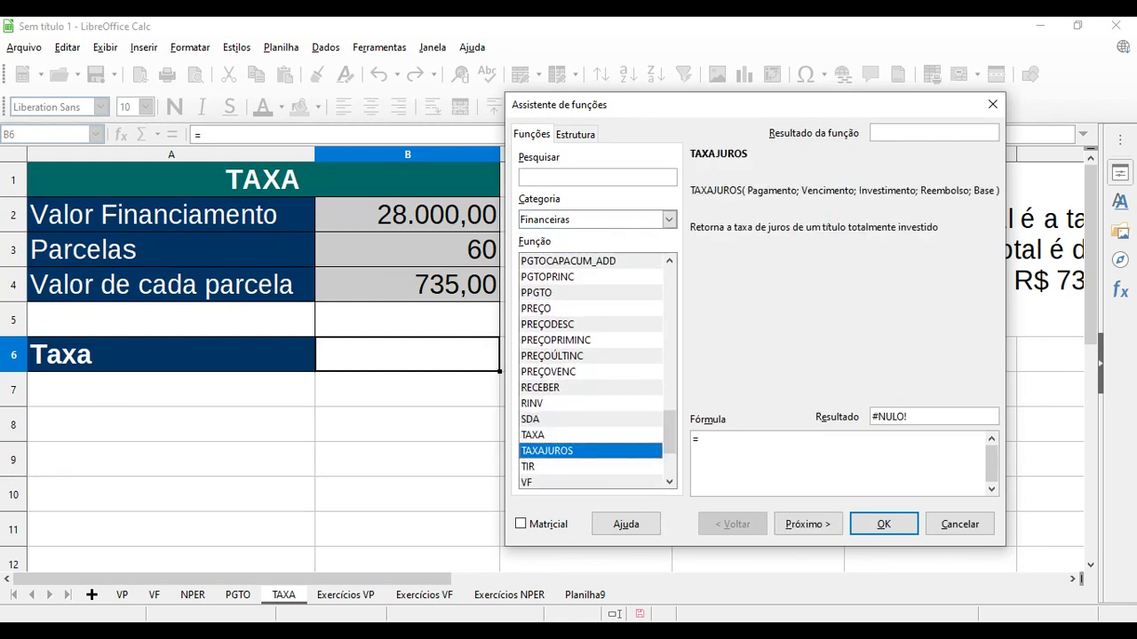
{"action": "left_click", "coordinate": [533, 434]}
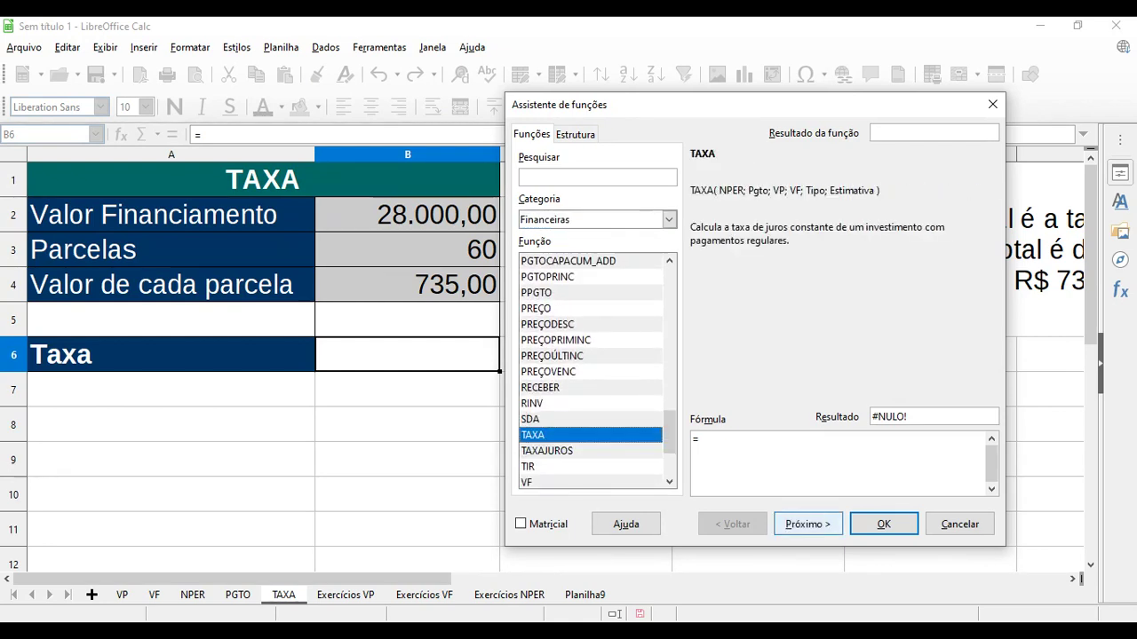
{"action": "left_click", "coordinate": [808, 524]}
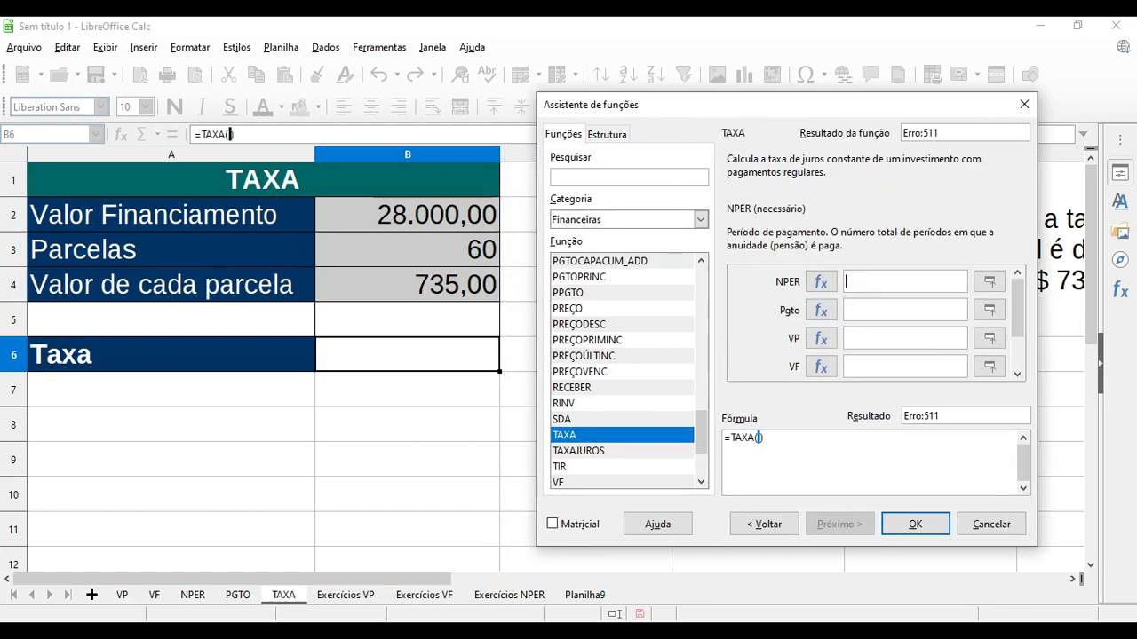
Step: Set the TAXA arguments NPER to B3, Pgto to -B4 and VP to B2, and insert the formula in B6
{"action": "left_click", "coordinate": [493, 253]}
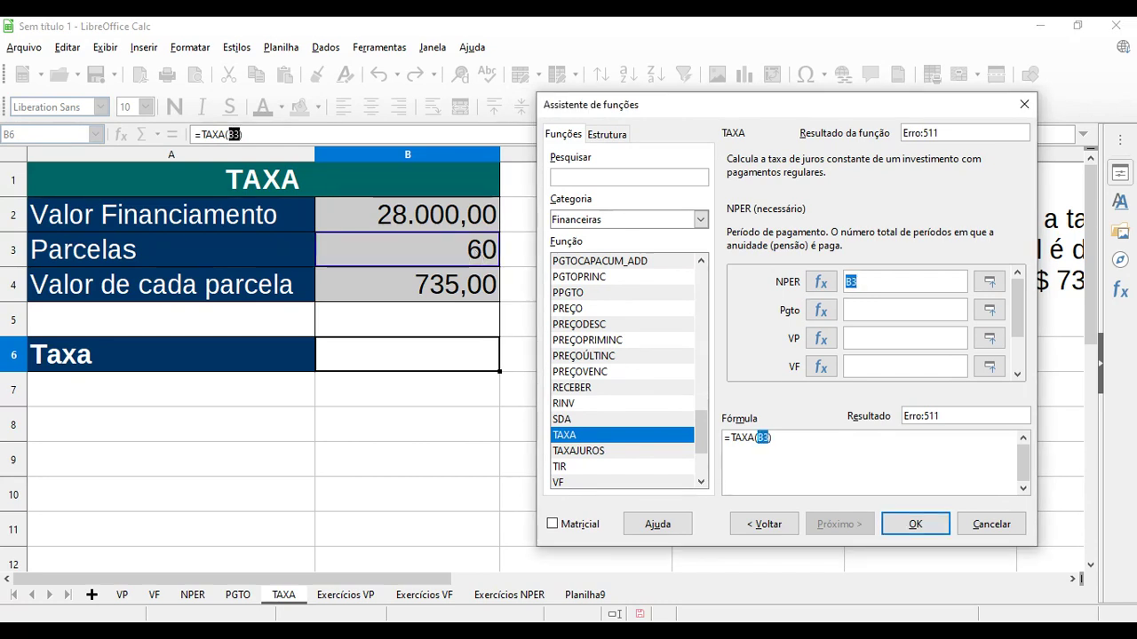
{"action": "key", "text": "Tab"}
{"action": "type", "text": "-"}
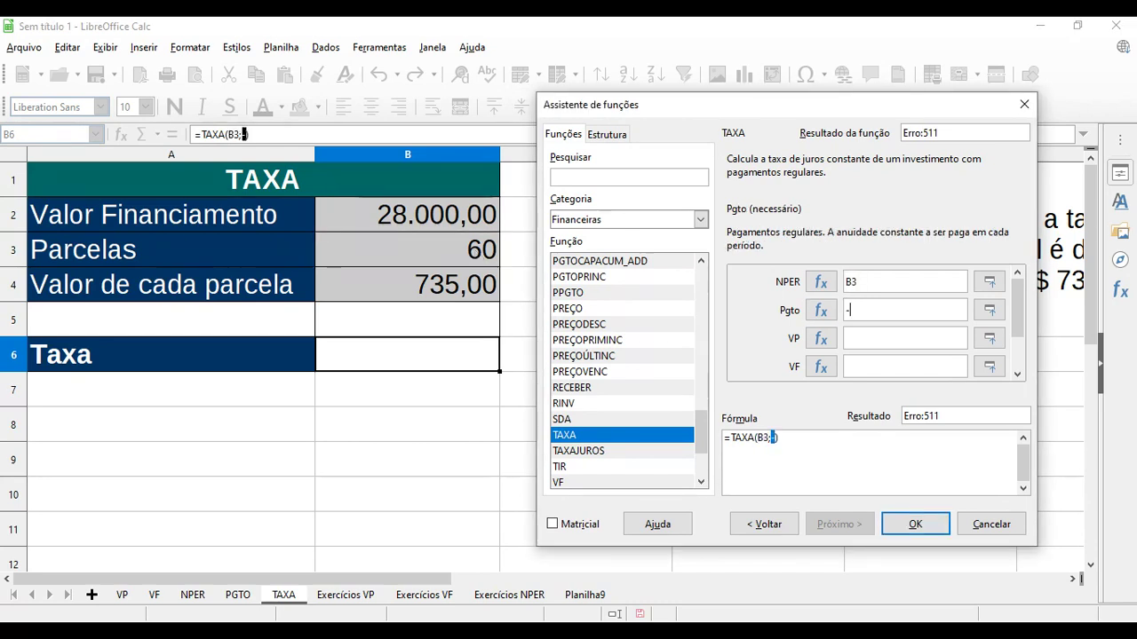
{"action": "left_click", "coordinate": [453, 294]}
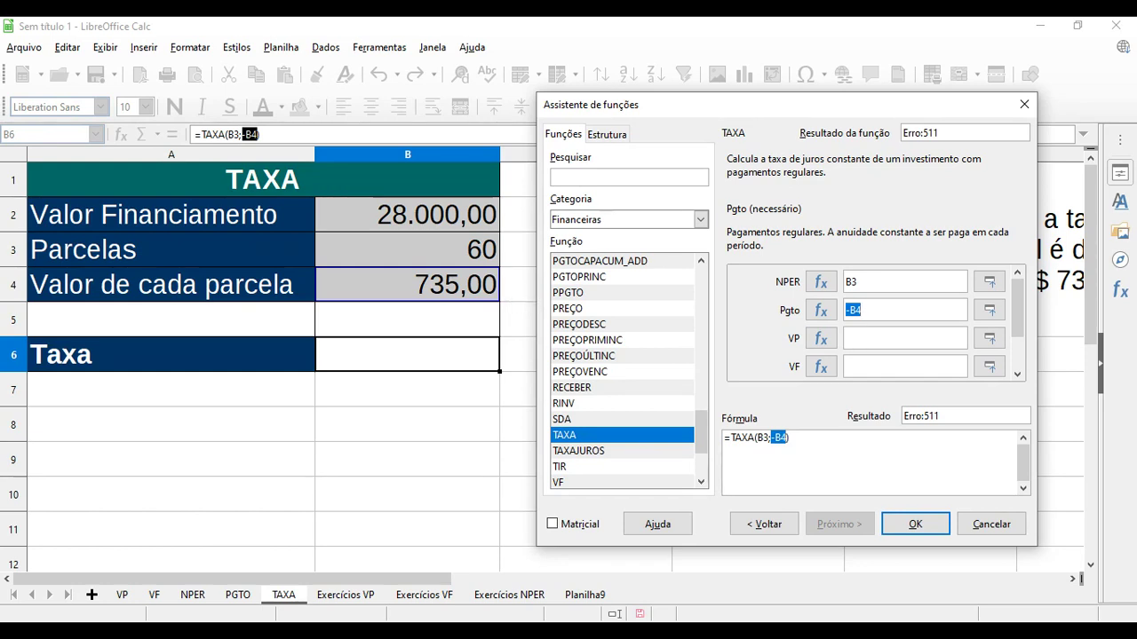
{"action": "key", "text": "Tab"}
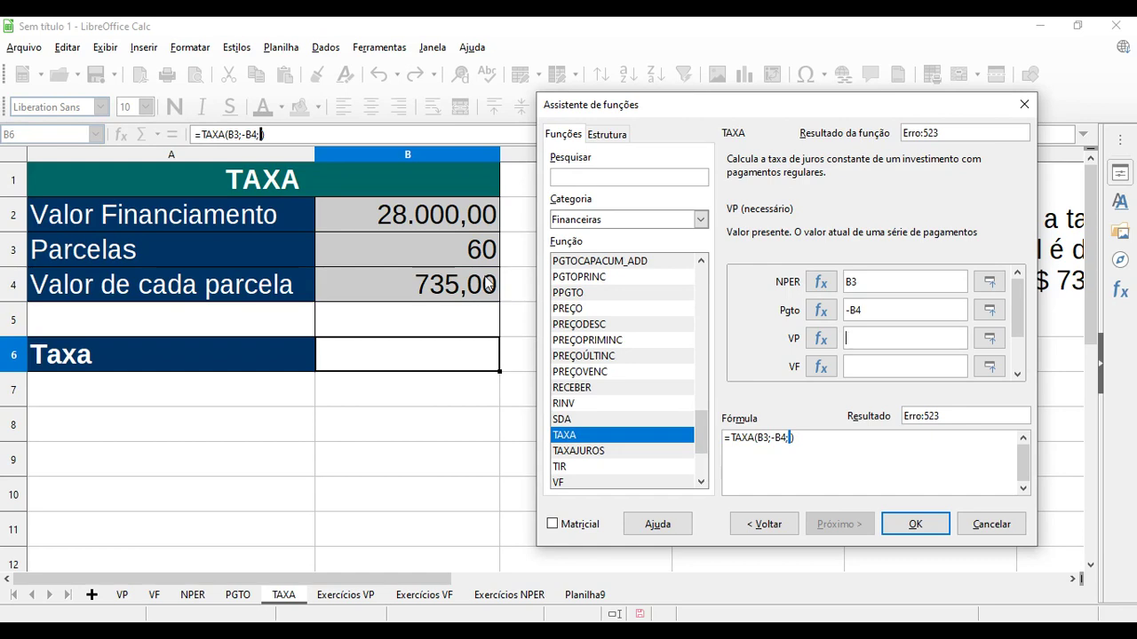
{"action": "left_click", "coordinate": [450, 220]}
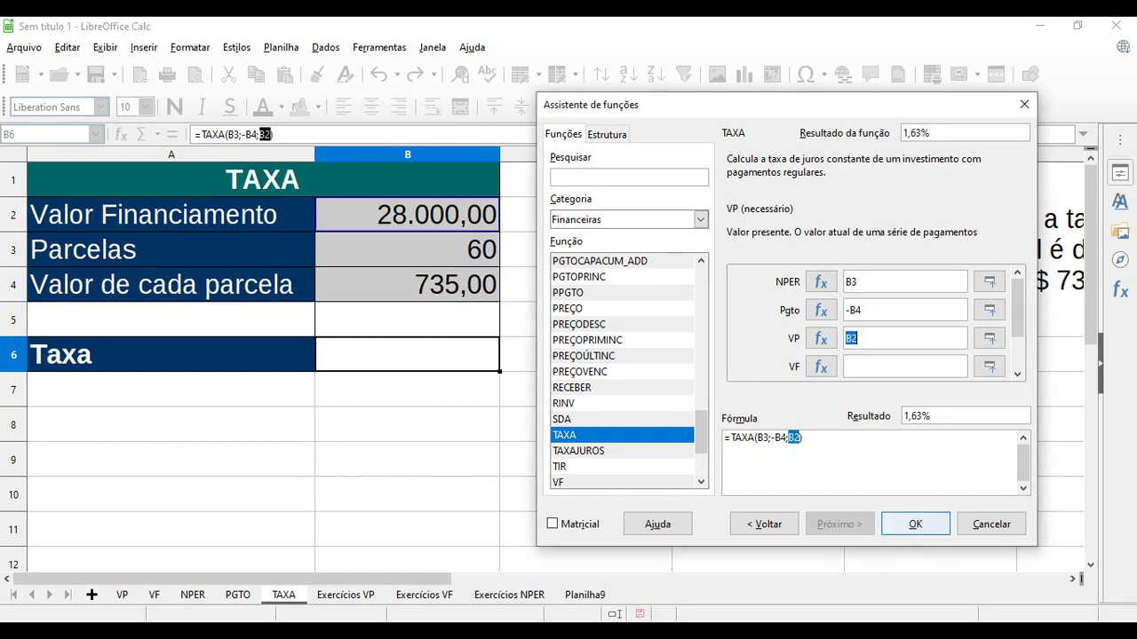
{"action": "left_click", "coordinate": [915, 524]}
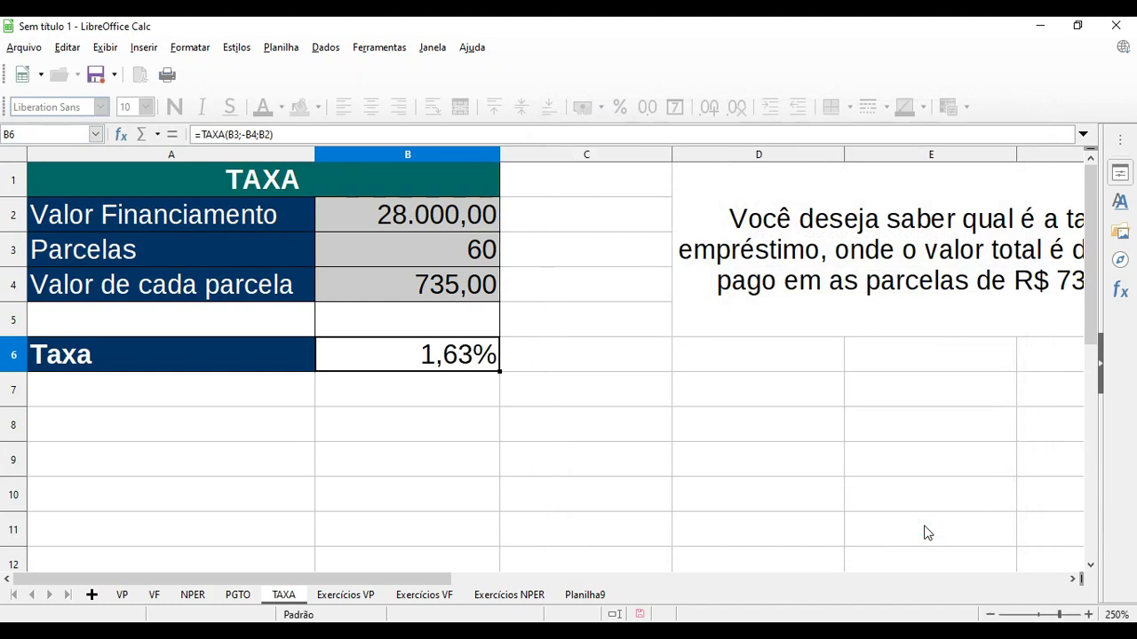
{"action": "left_click", "coordinate": [407, 393]}
{"action": "left_click", "coordinate": [435, 367]}
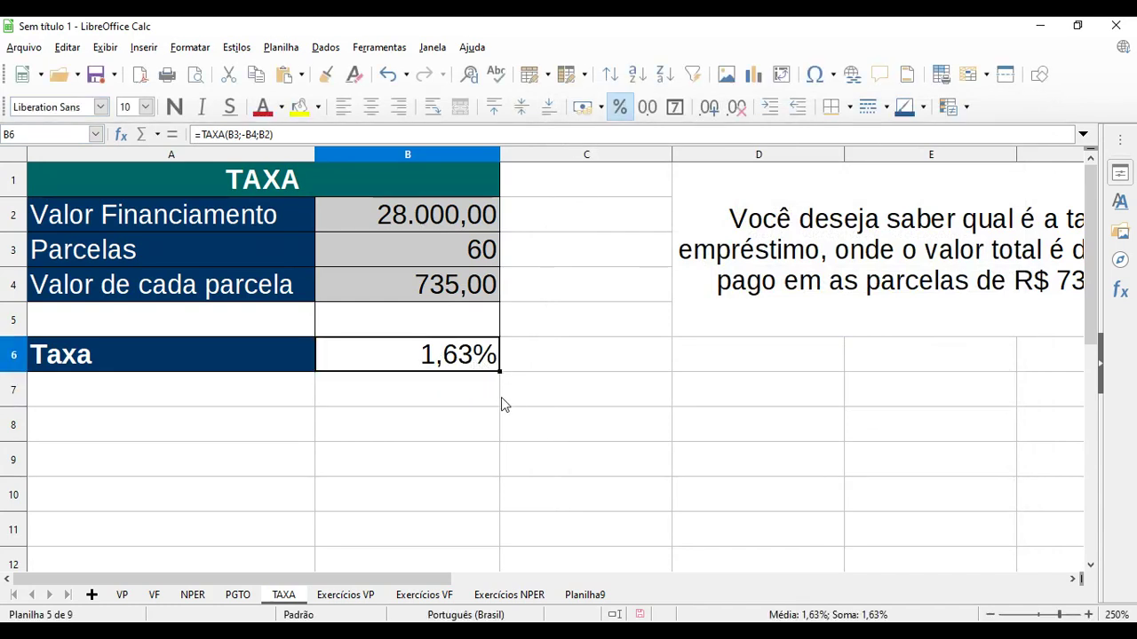
{"action": "left_click", "coordinate": [440, 412]}
{"action": "left_click", "coordinate": [445, 465]}
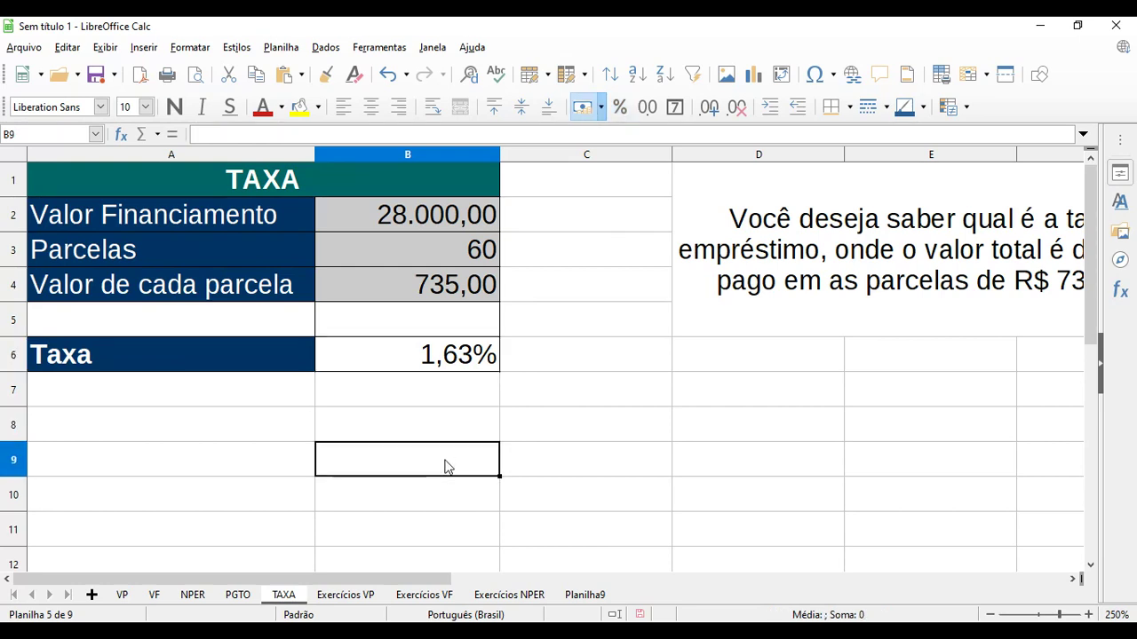